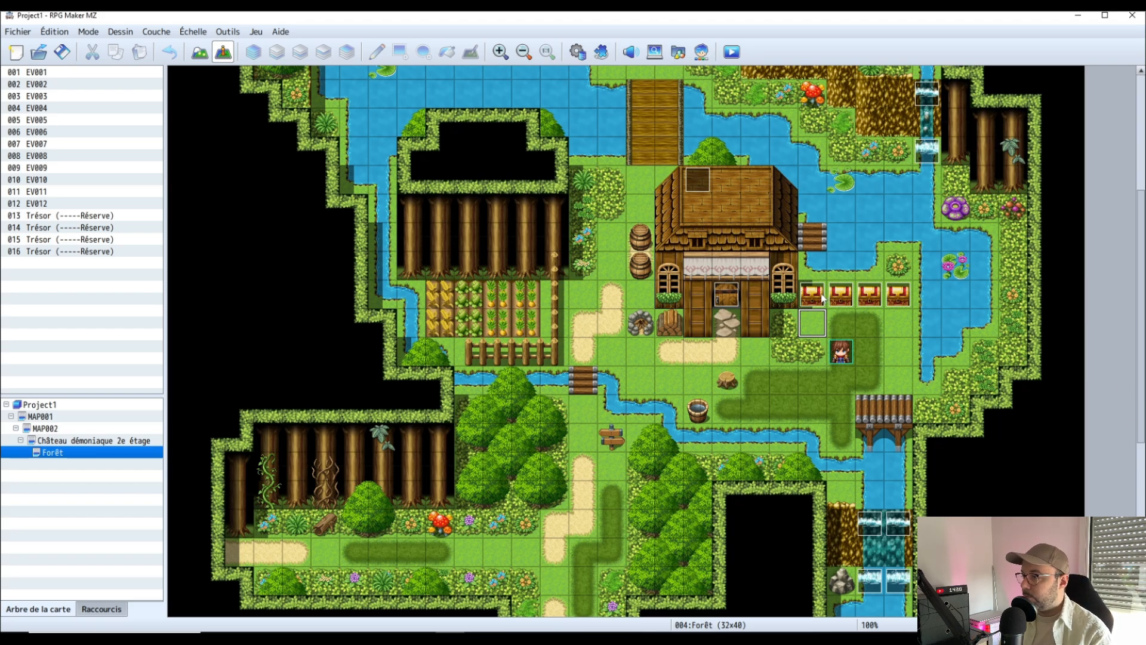
- Move the player's start position one tile down on the Forêt map and select the last treasure chest event
click(842, 295)
click(850, 353)
drag(850, 376, 846, 381)
click(841, 295)
click(870, 295)
click(896, 296)
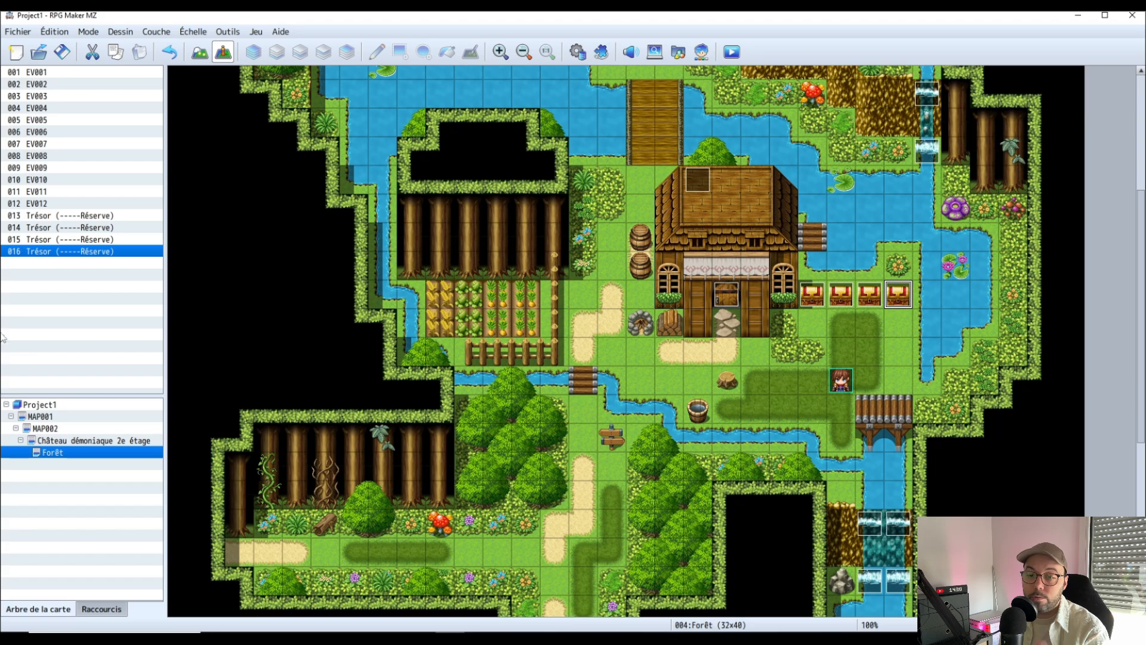
- Create a new map with the default properties under the Château démoniaque 2e étage map
right_click(77, 441)
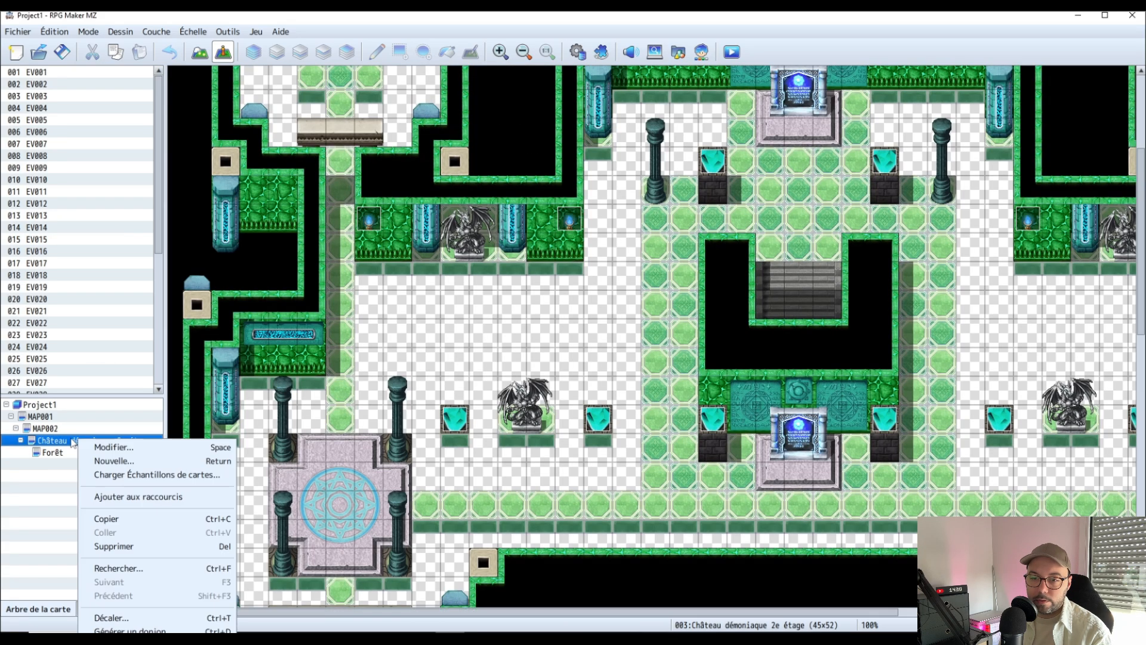
click(118, 462)
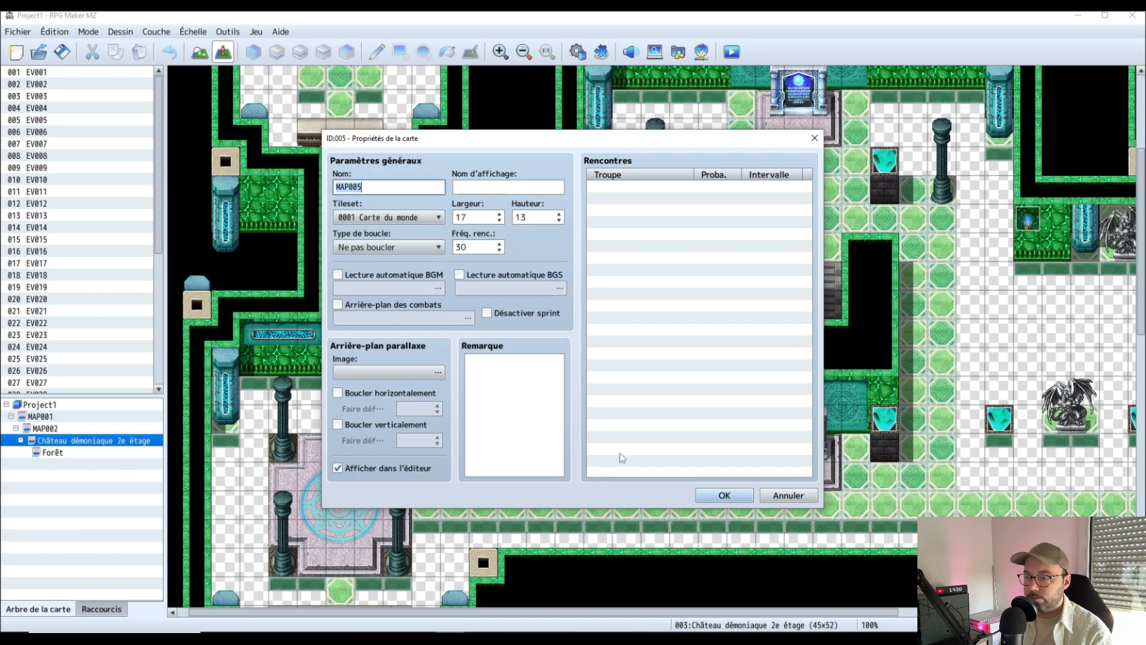
click(724, 495)
- Load the Marché sample map under MAP005
right_click(118, 467)
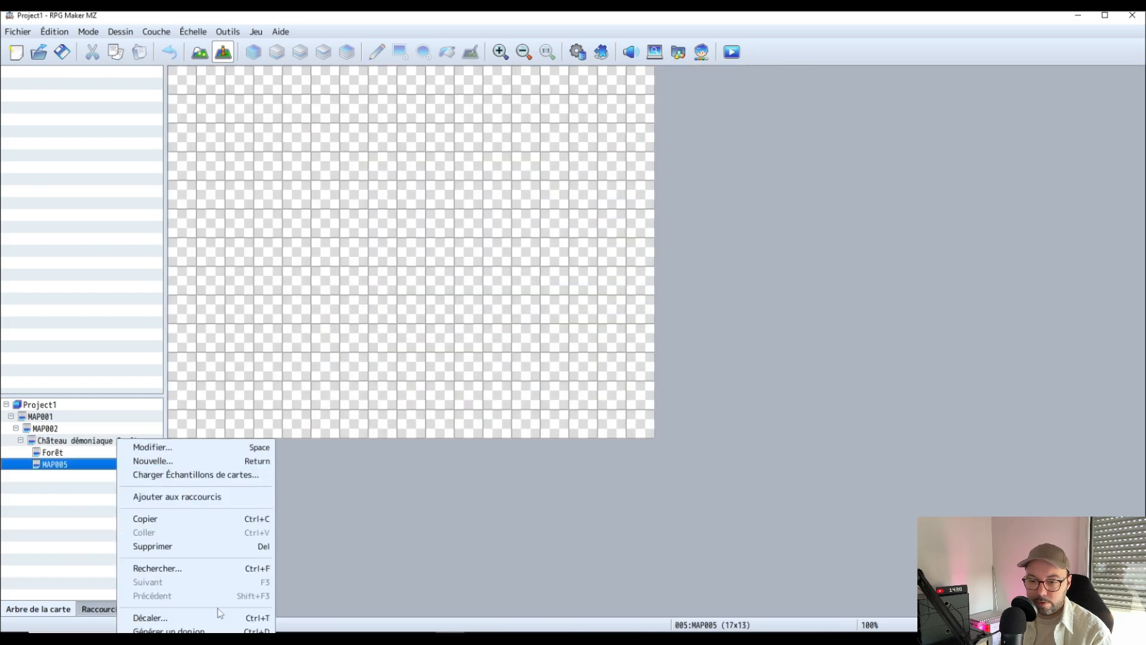
click(206, 477)
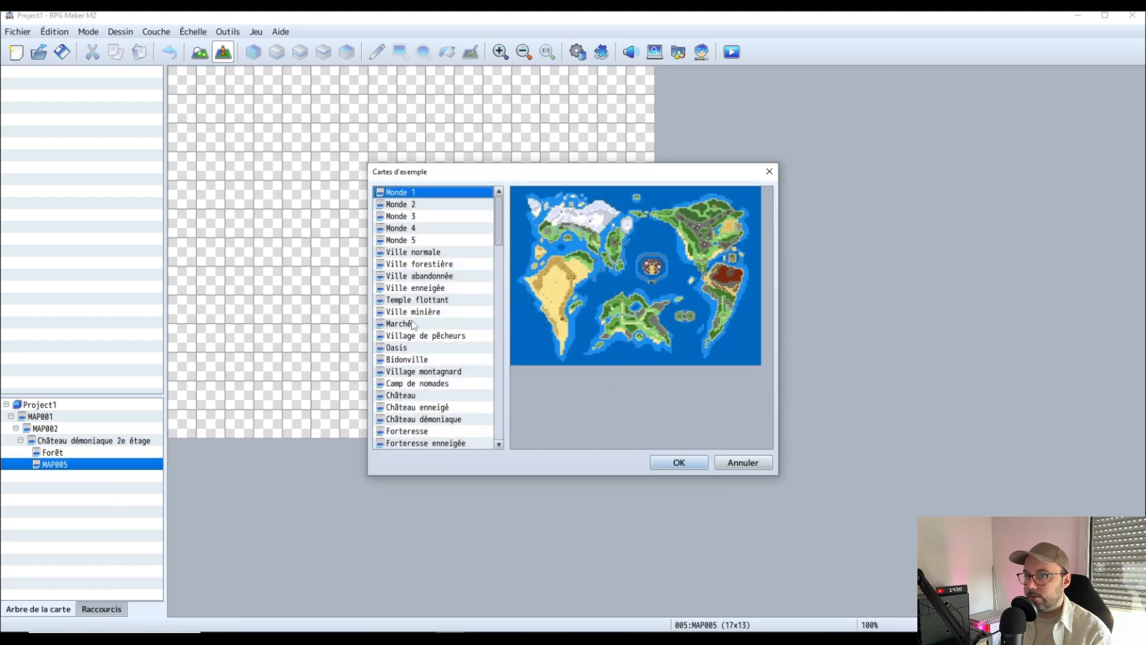
click(399, 324)
click(666, 464)
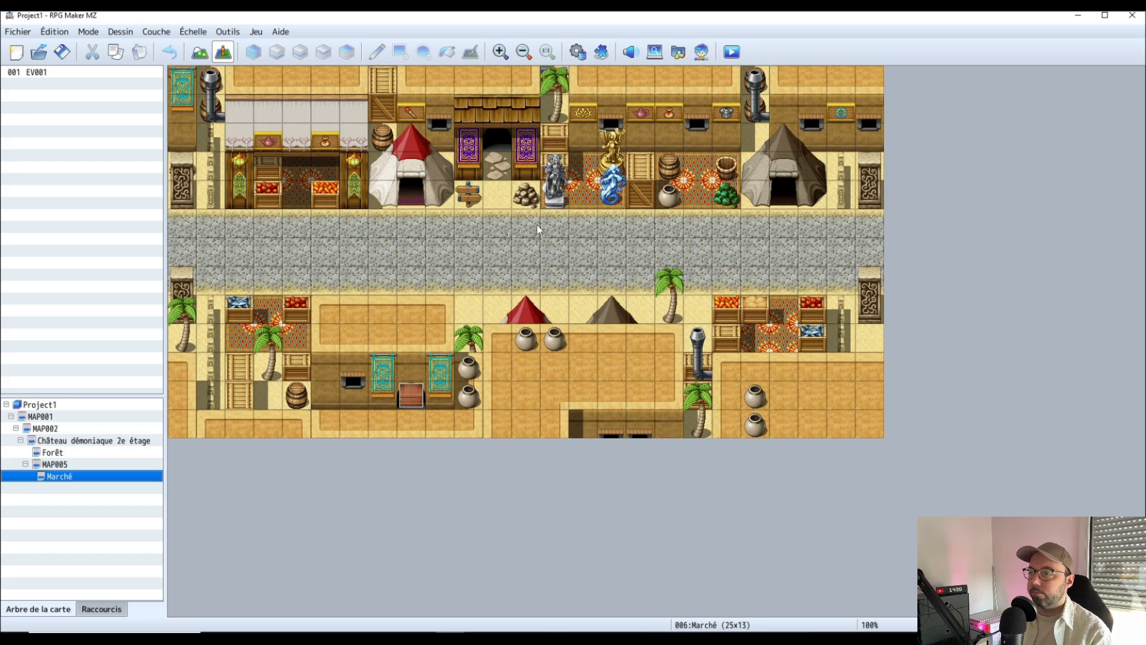
- Set the player's start position on the lower row of the stone road, just above the red tent on the Marché map
right_click(533, 251)
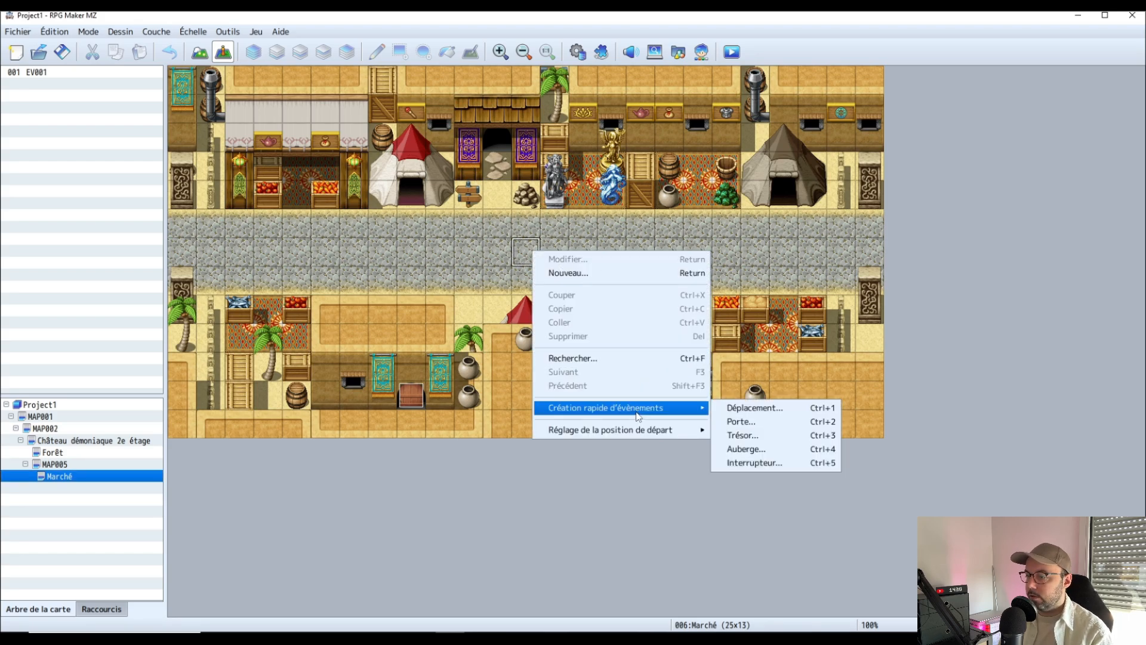
mouse_move(666, 429)
click(756, 431)
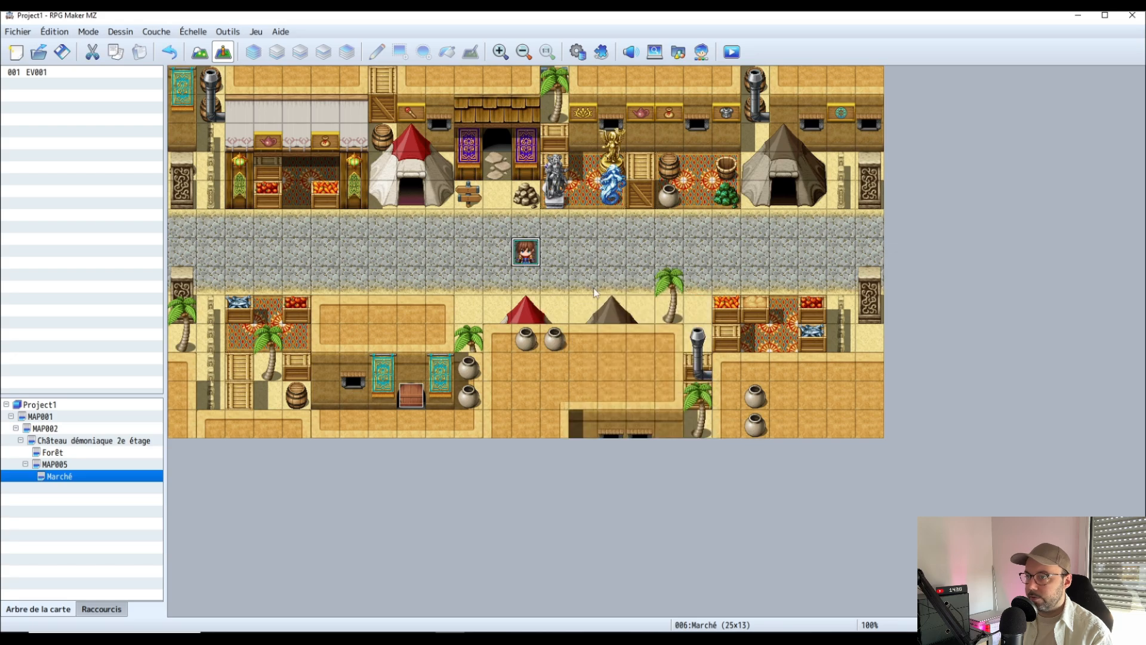
click(536, 227)
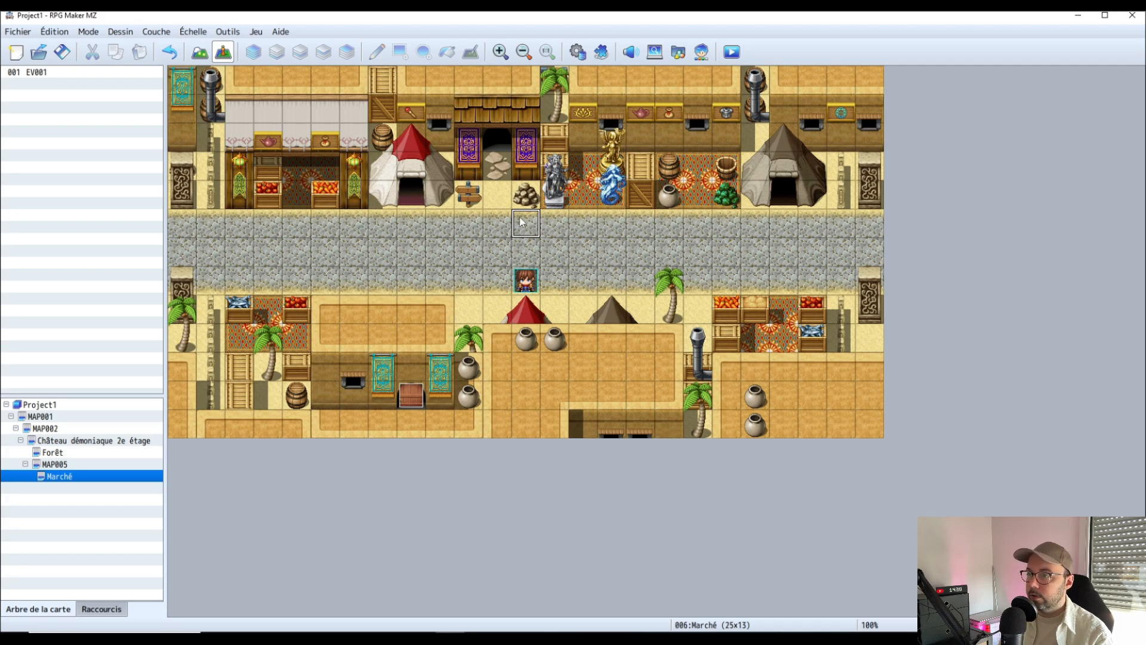
right_click(519, 218)
click(520, 213)
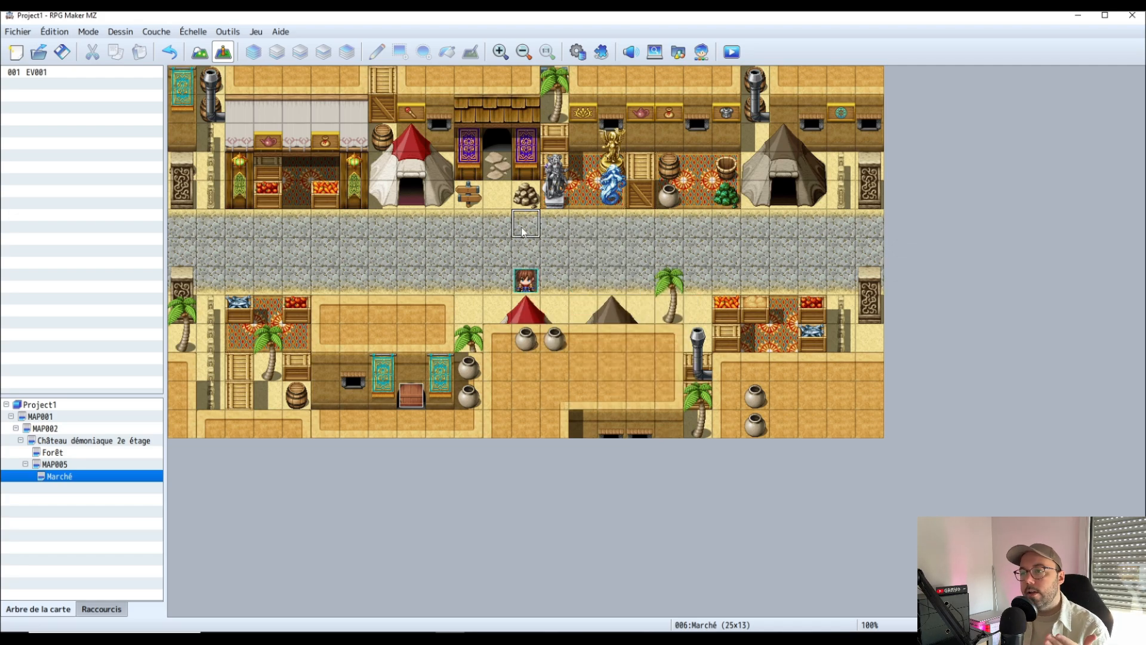
double_click(521, 232)
double_click(325, 364)
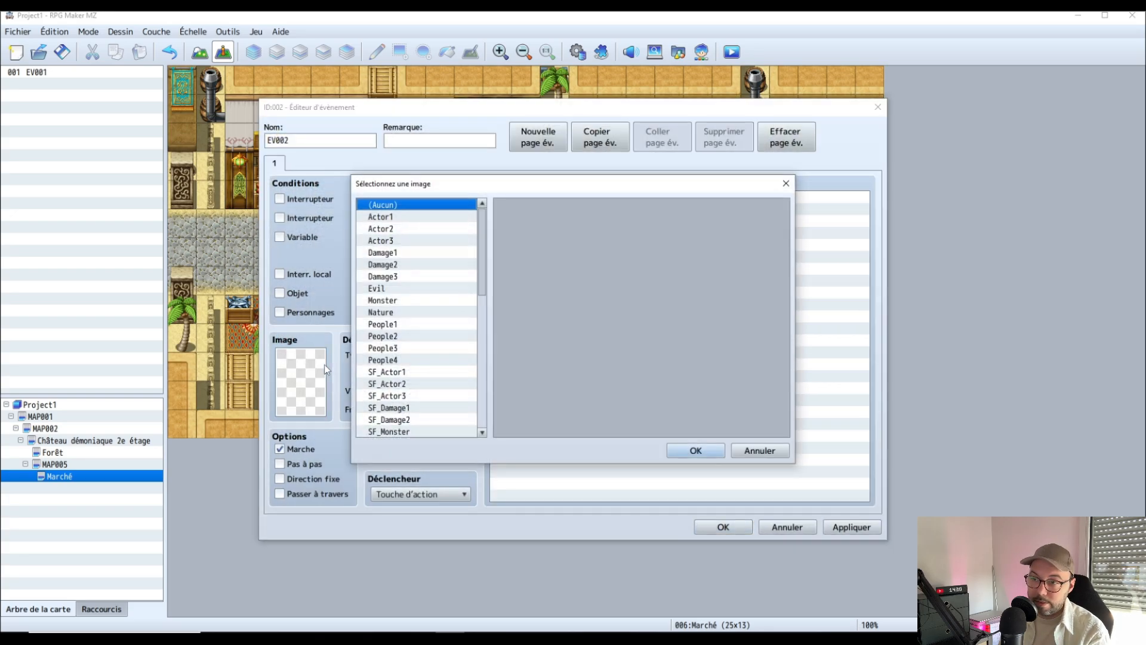
click(776, 450)
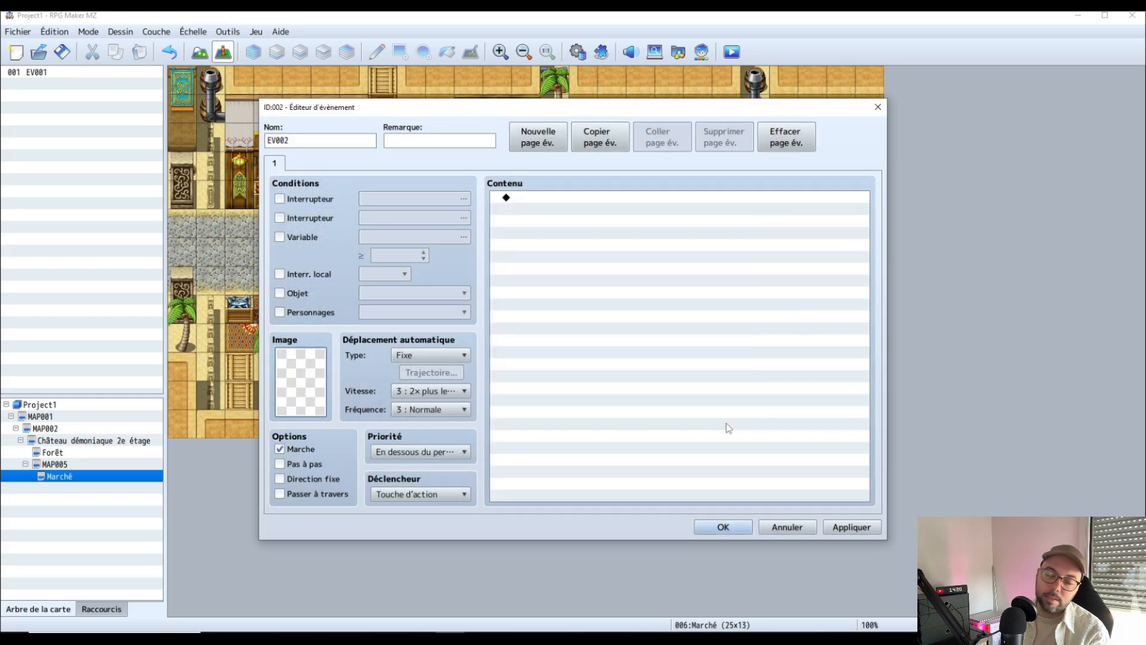
click(811, 529)
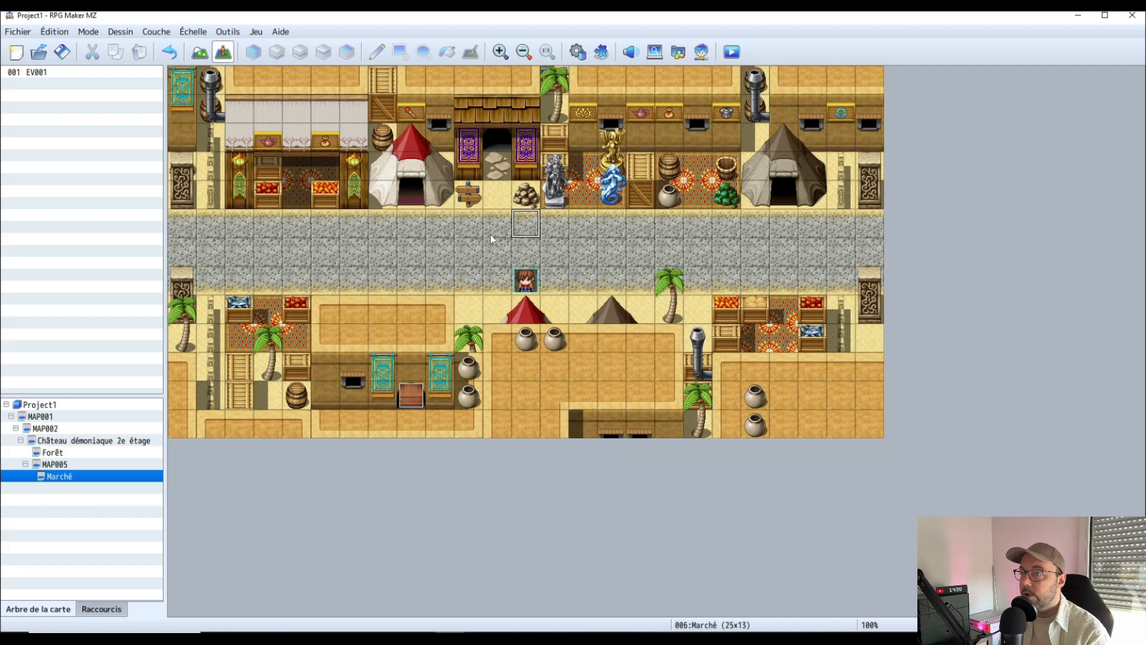
- Set up a quick treasure event on the road's upper row, above the player start, using a golden-brown chest image from !Chest
right_click(523, 223)
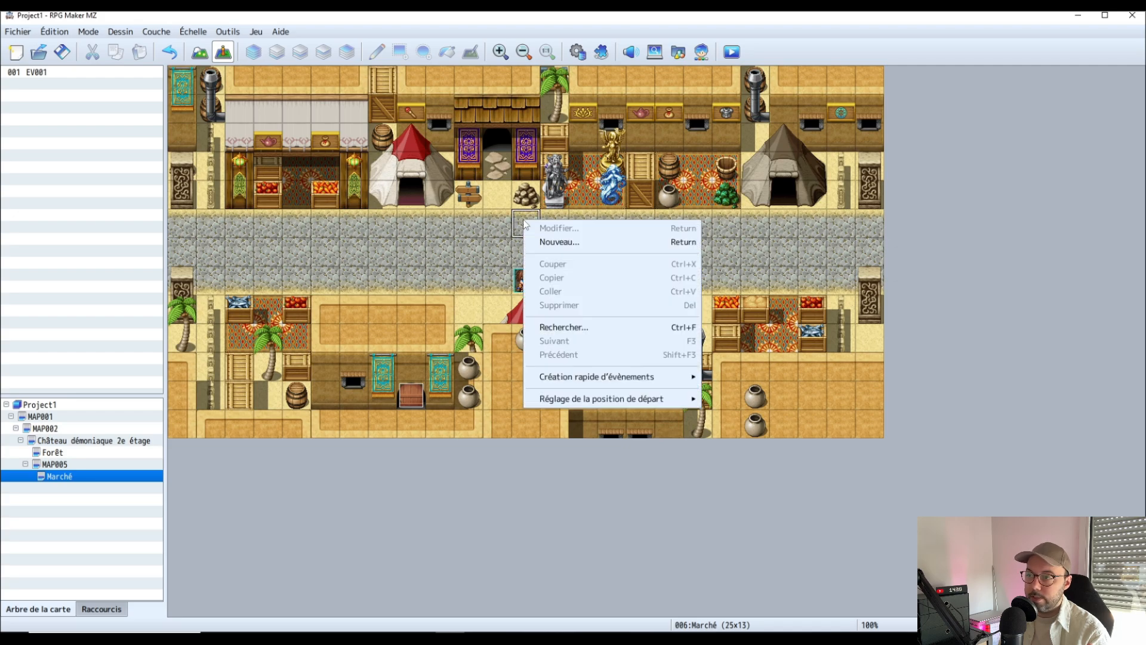
mouse_move(609, 380)
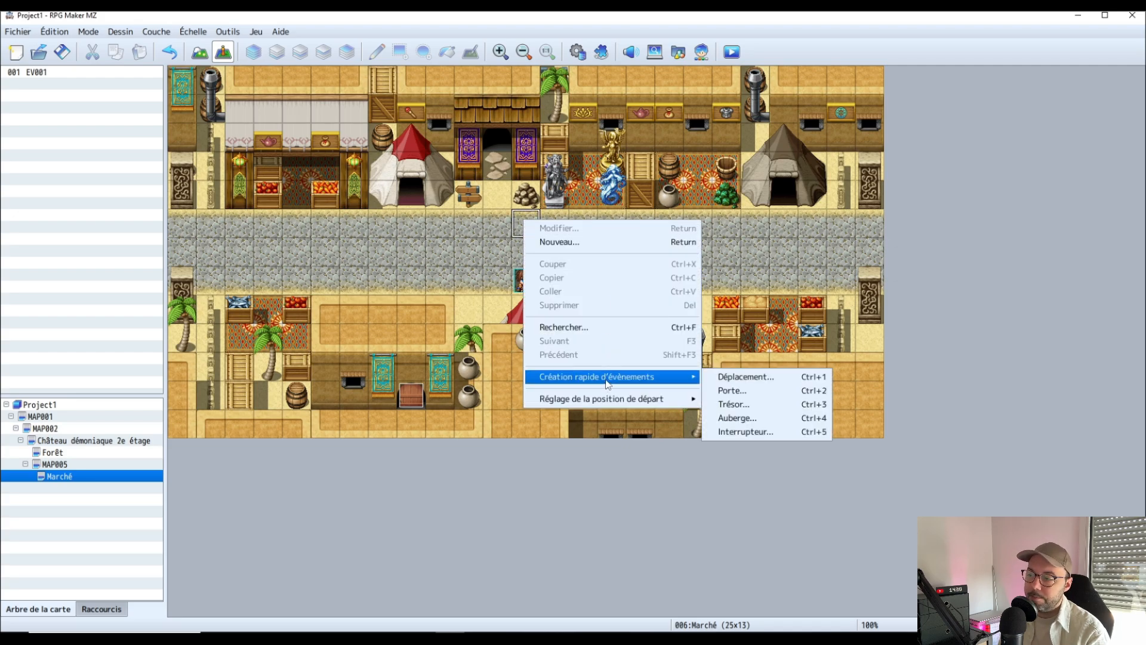
click(753, 406)
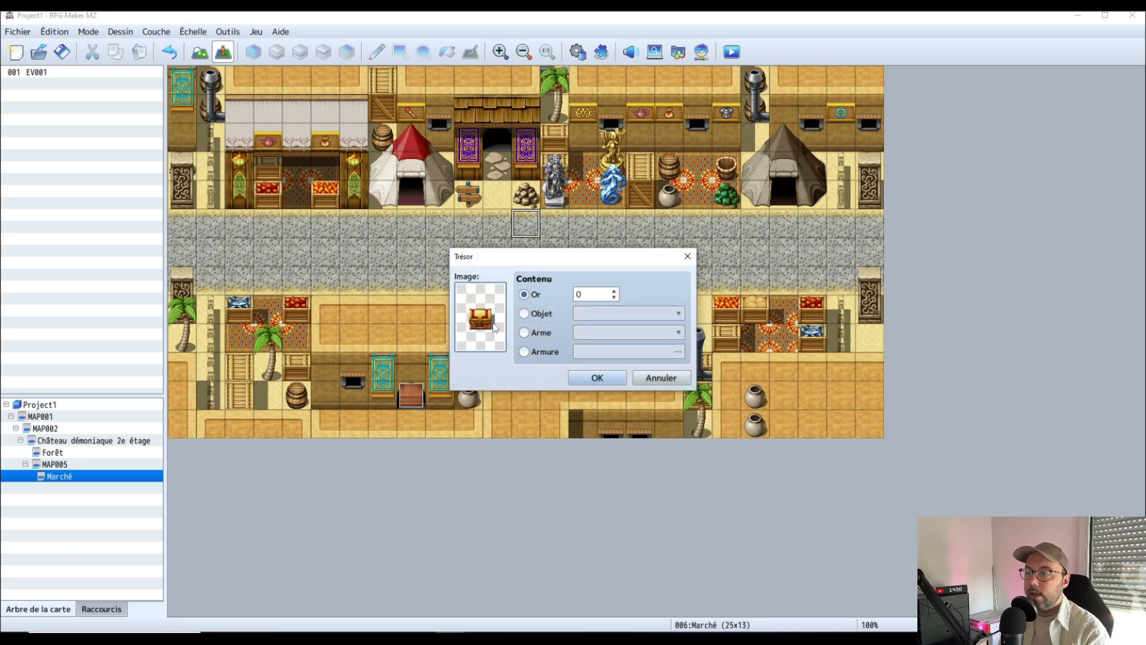
double_click(493, 326)
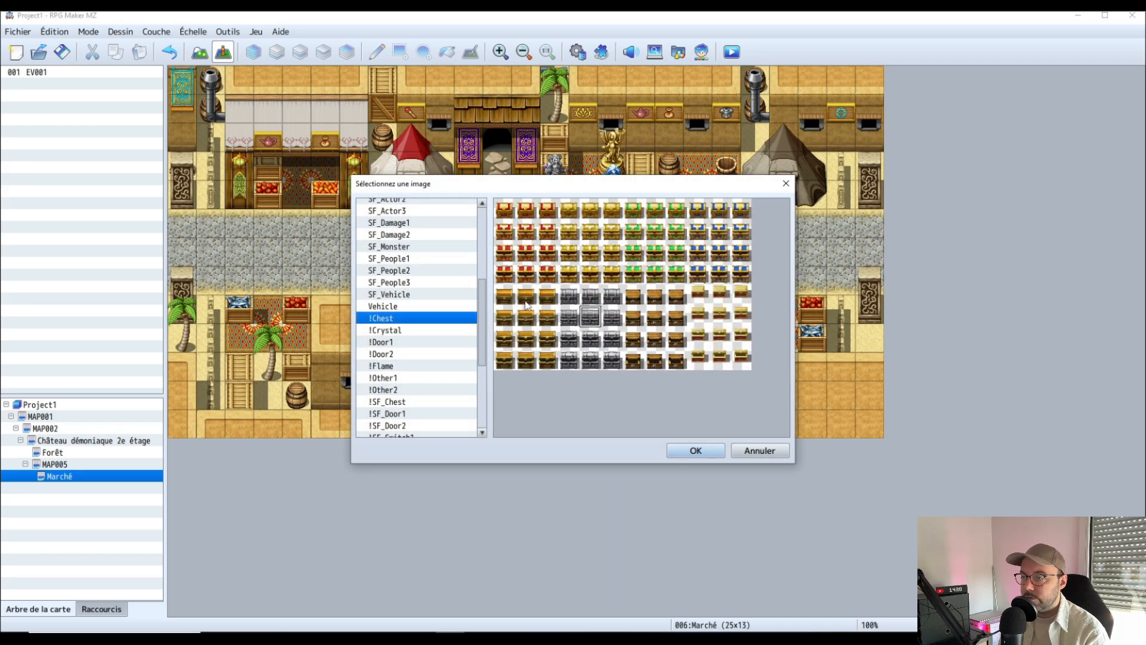
click(525, 295)
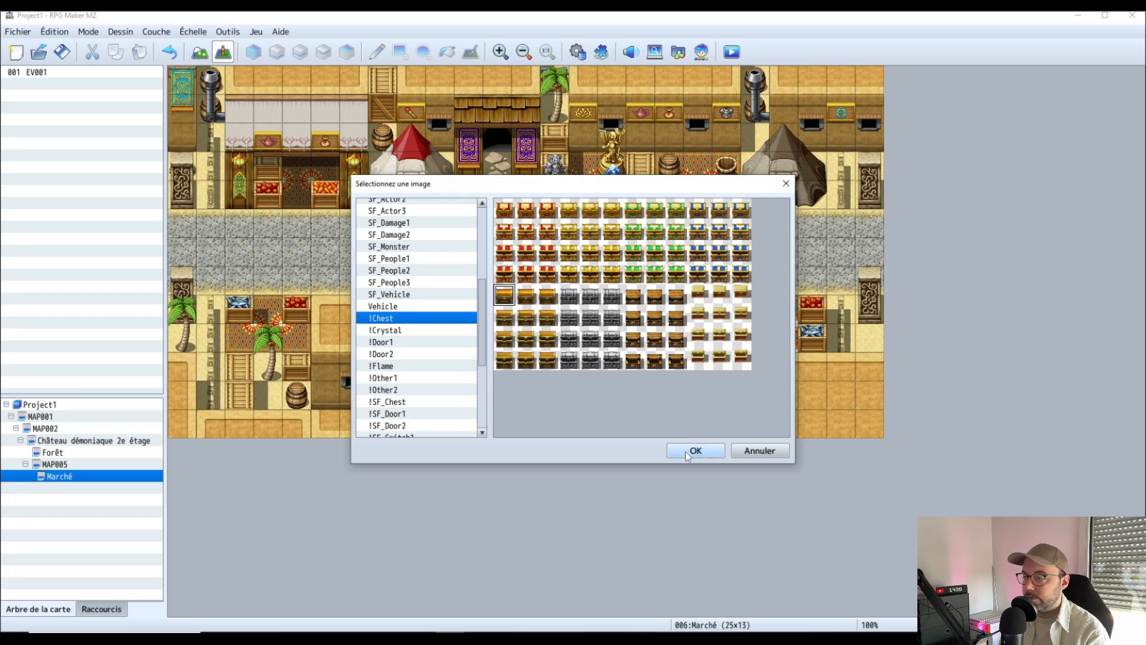
click(688, 452)
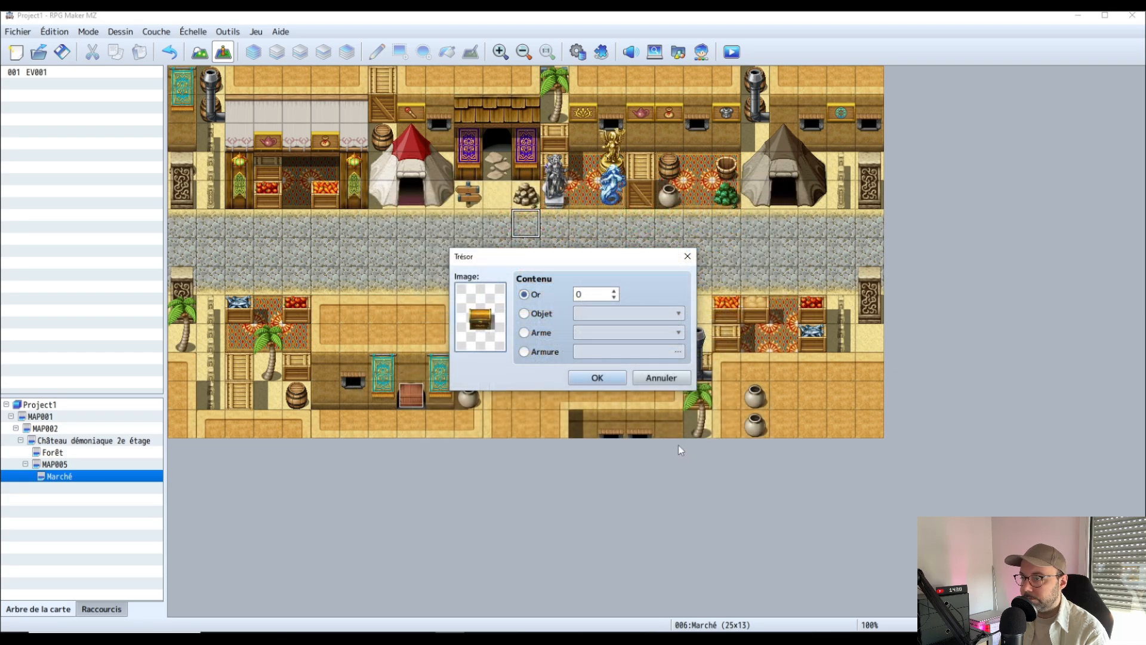
- Choose gold (Or) with an amount of 0 as the treasure's content and create the event
click(524, 314)
click(524, 332)
click(525, 352)
click(524, 294)
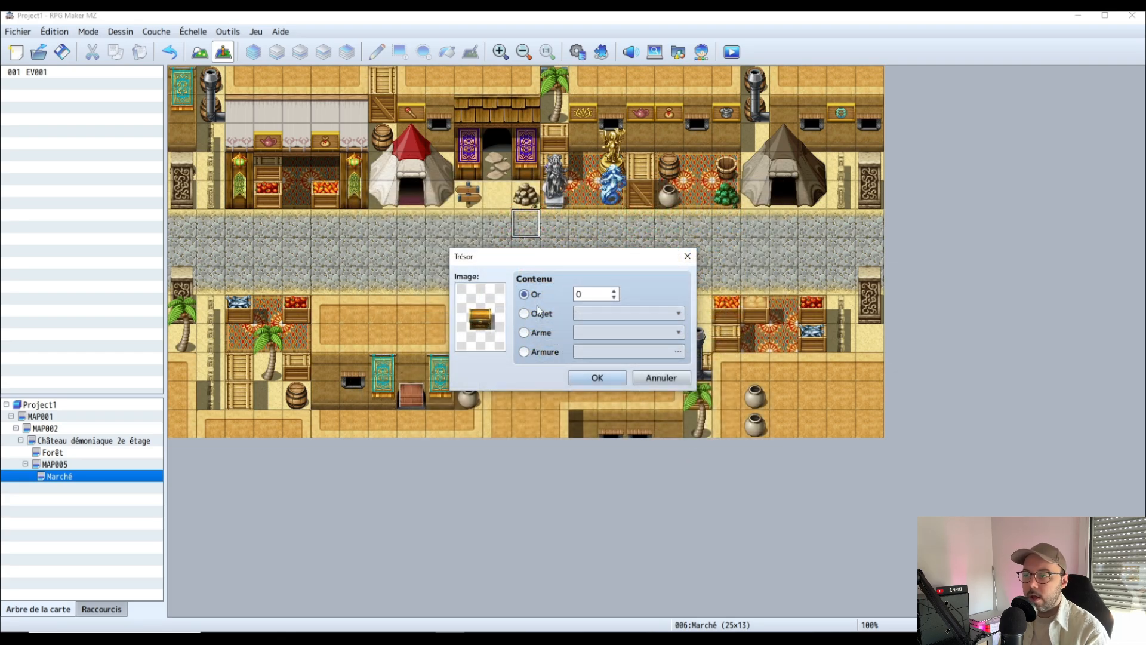
click(606, 379)
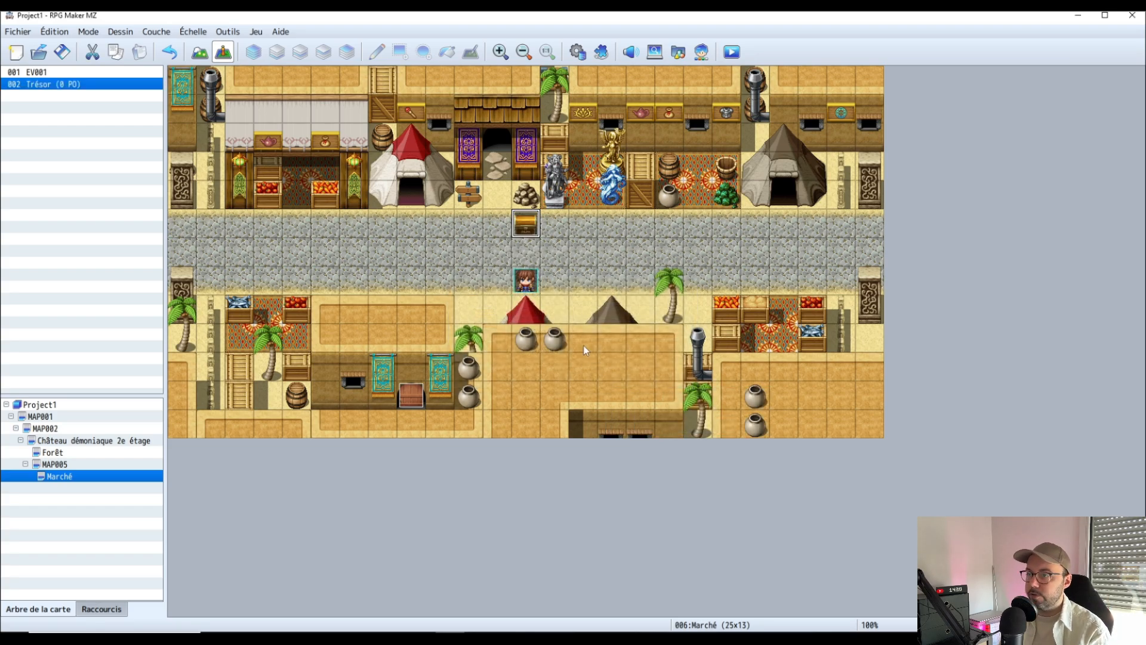
- Open the new chest event and examine its sound, movement and local switch commands, and compare its two pages
double_click(526, 225)
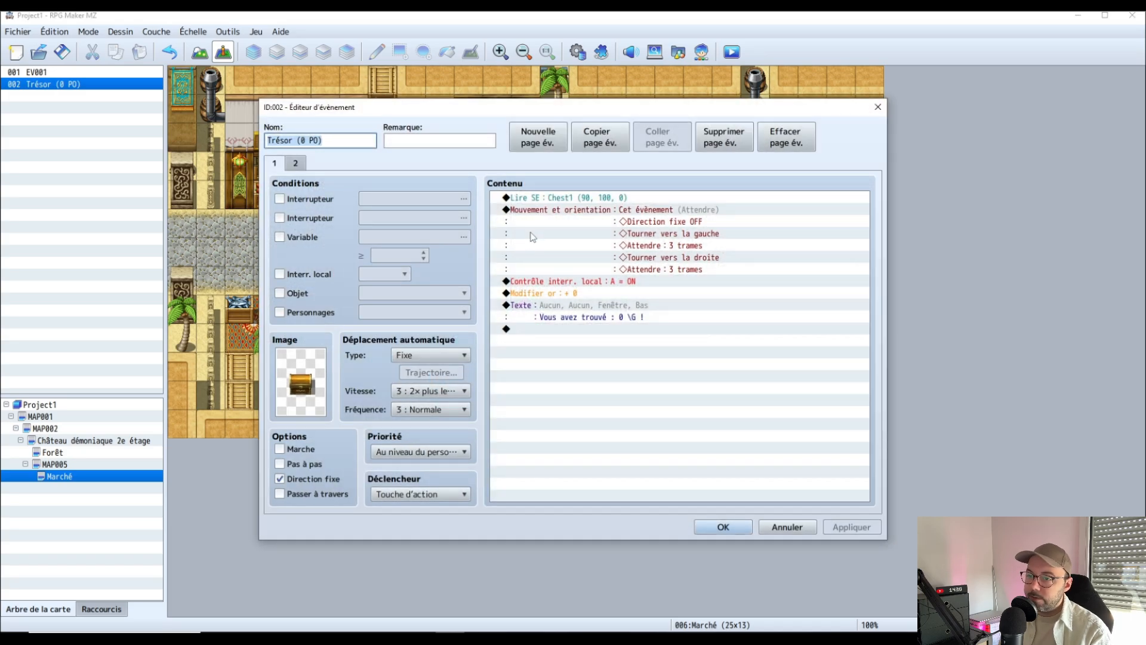
click(578, 198)
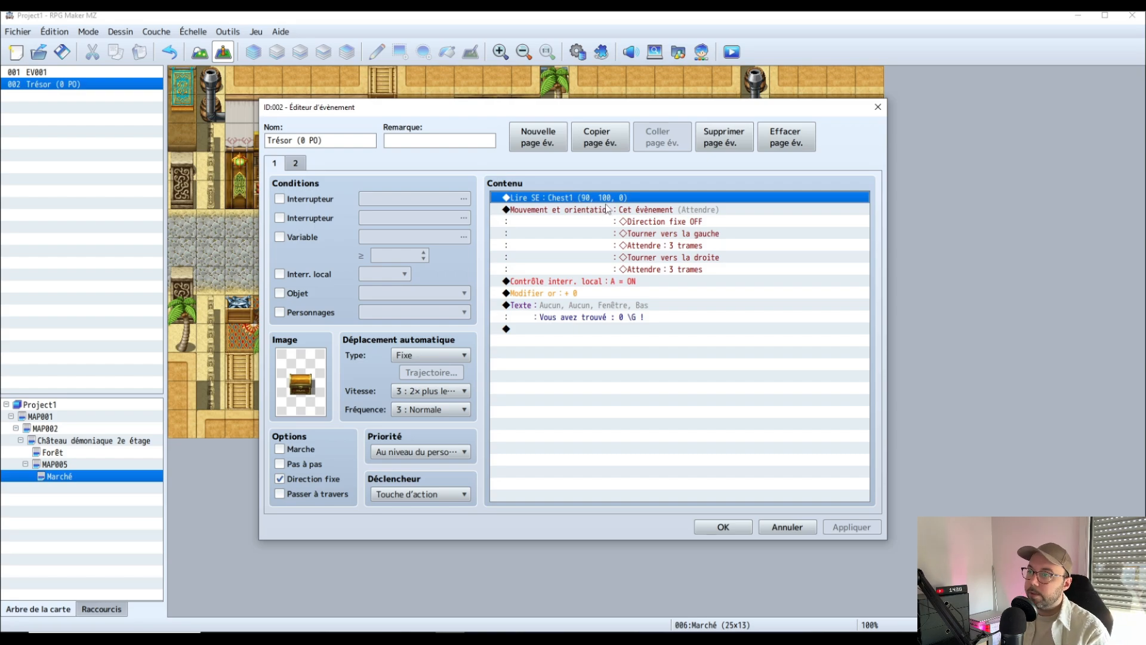
click(576, 209)
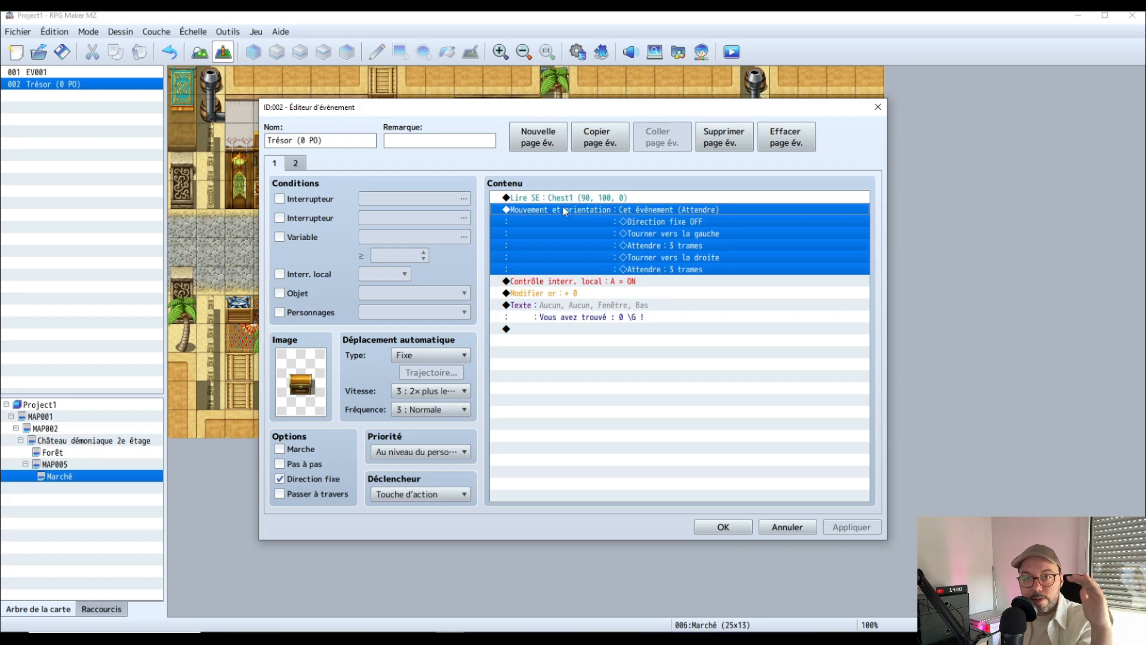
click(588, 281)
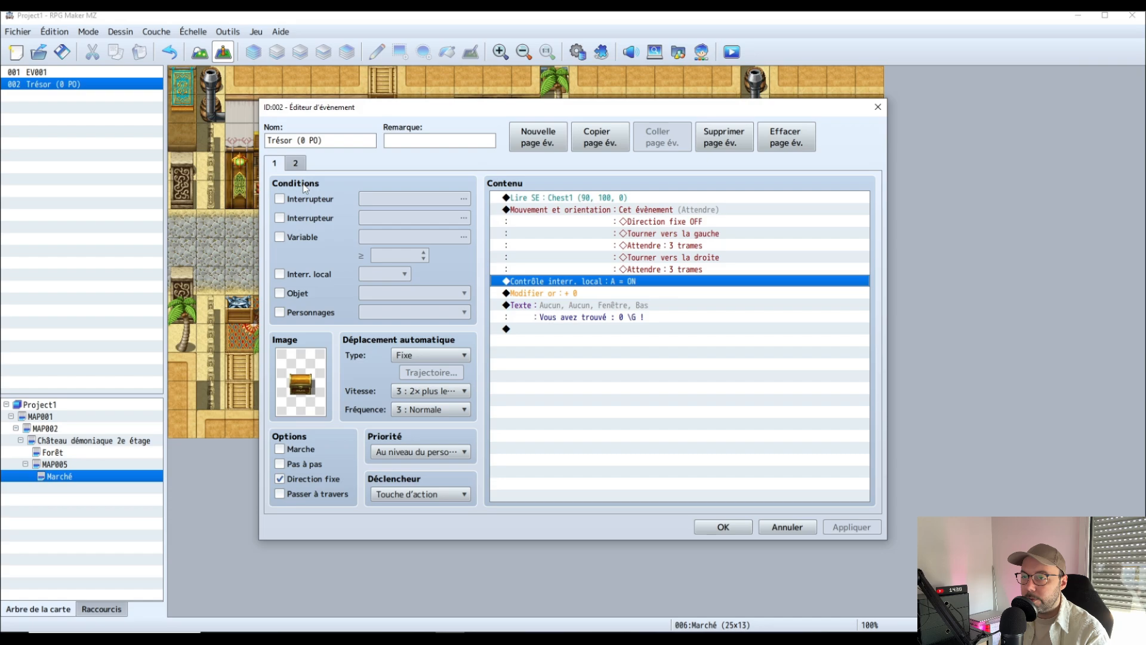
click(295, 164)
click(274, 164)
click(295, 164)
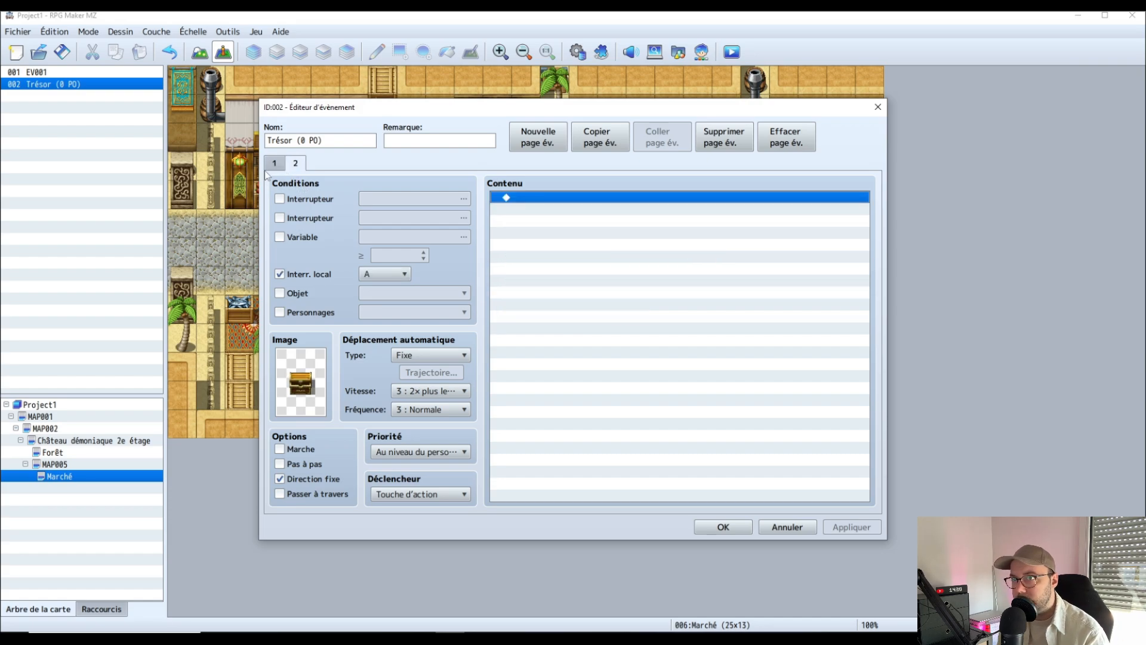
click(275, 164)
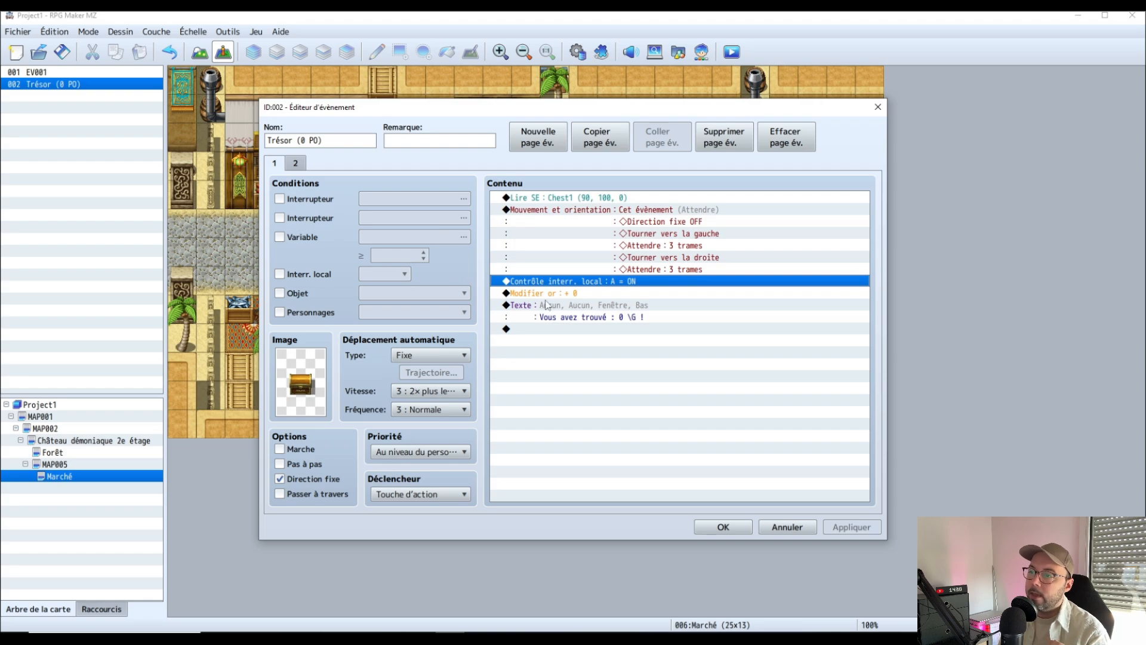
- Delete the gold change and the reward text from the chest event's first page, and save the event
click(561, 294)
click(560, 303)
click(562, 295)
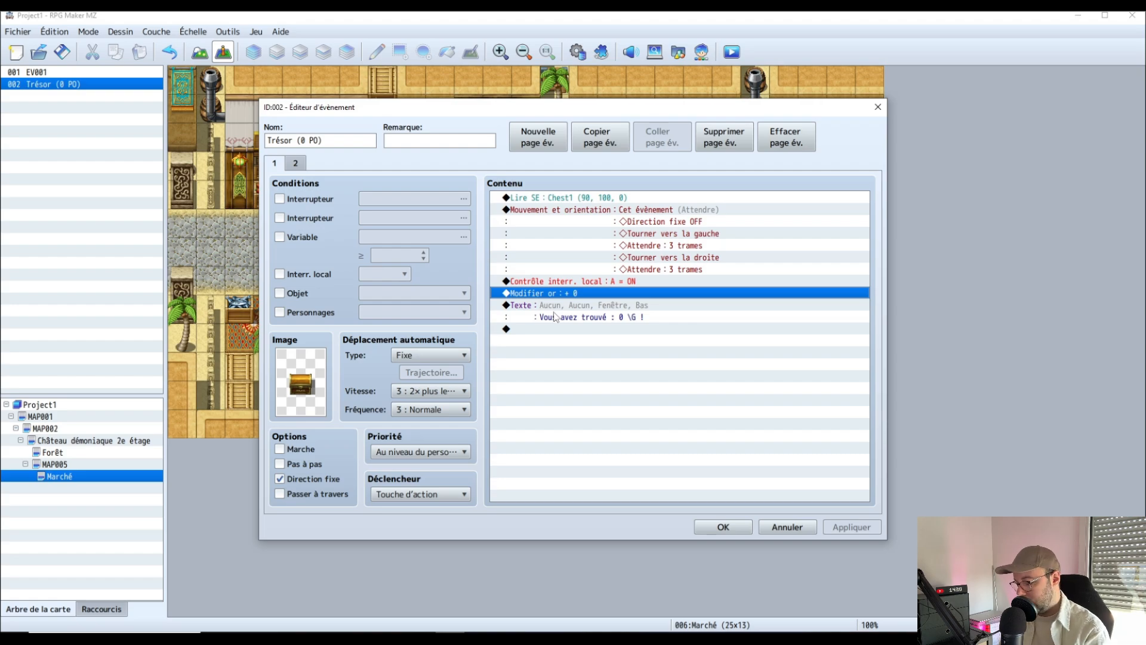
key(Delete)
key(Delete)
click(852, 527)
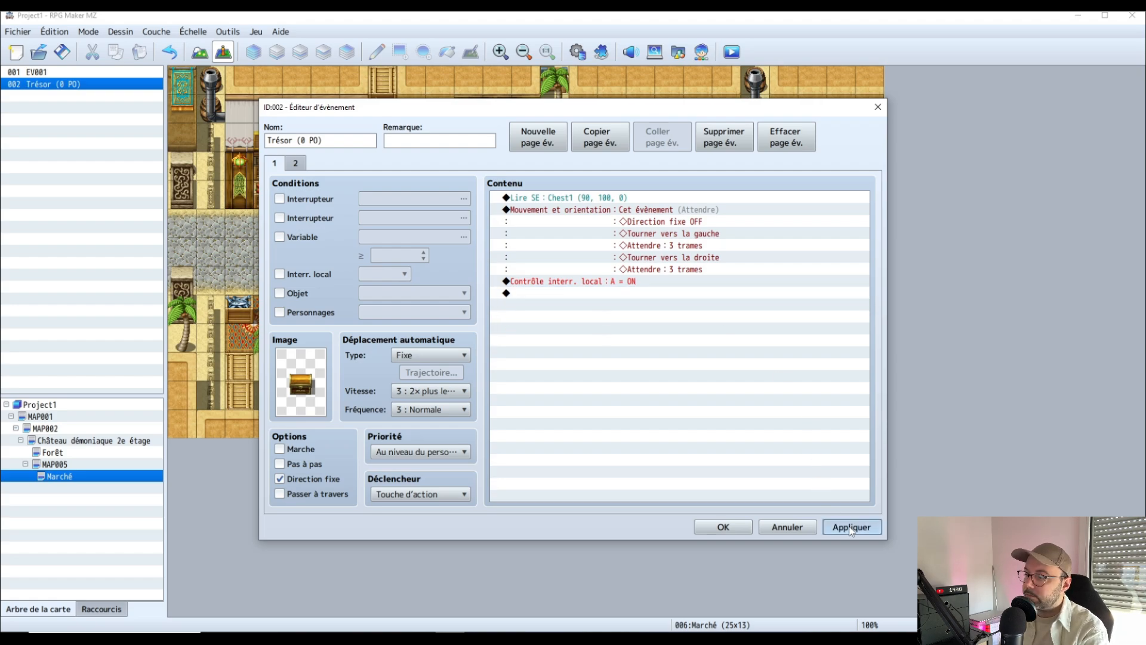
click(736, 526)
- Open the database's common events and examine the contents of Récompense aléatoire
click(578, 52)
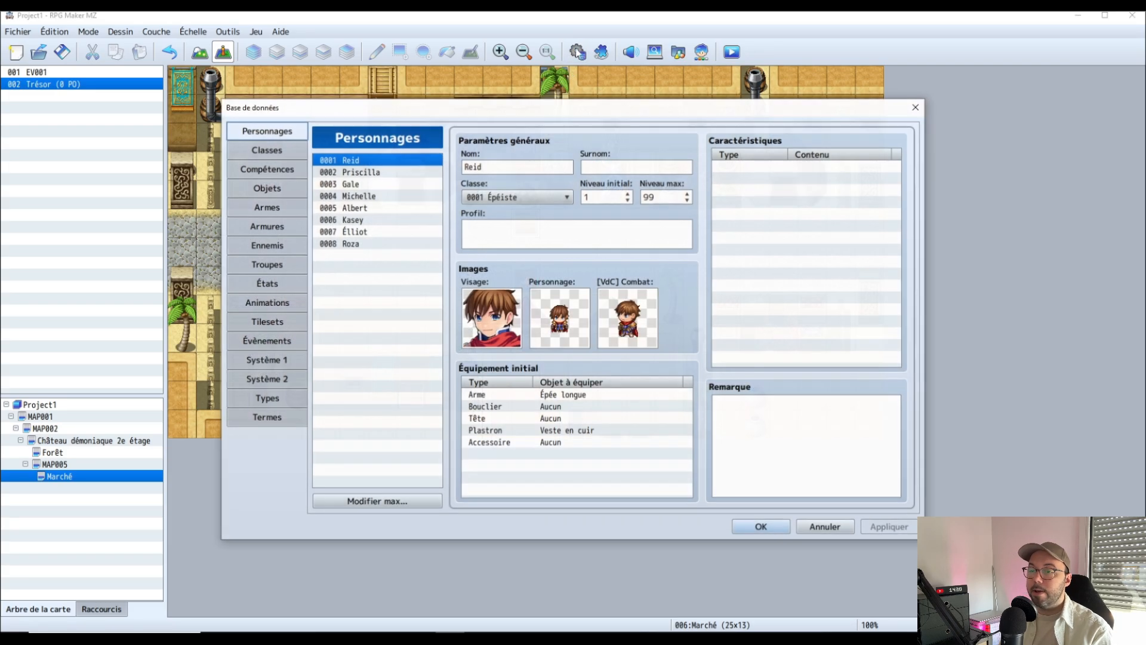
click(284, 343)
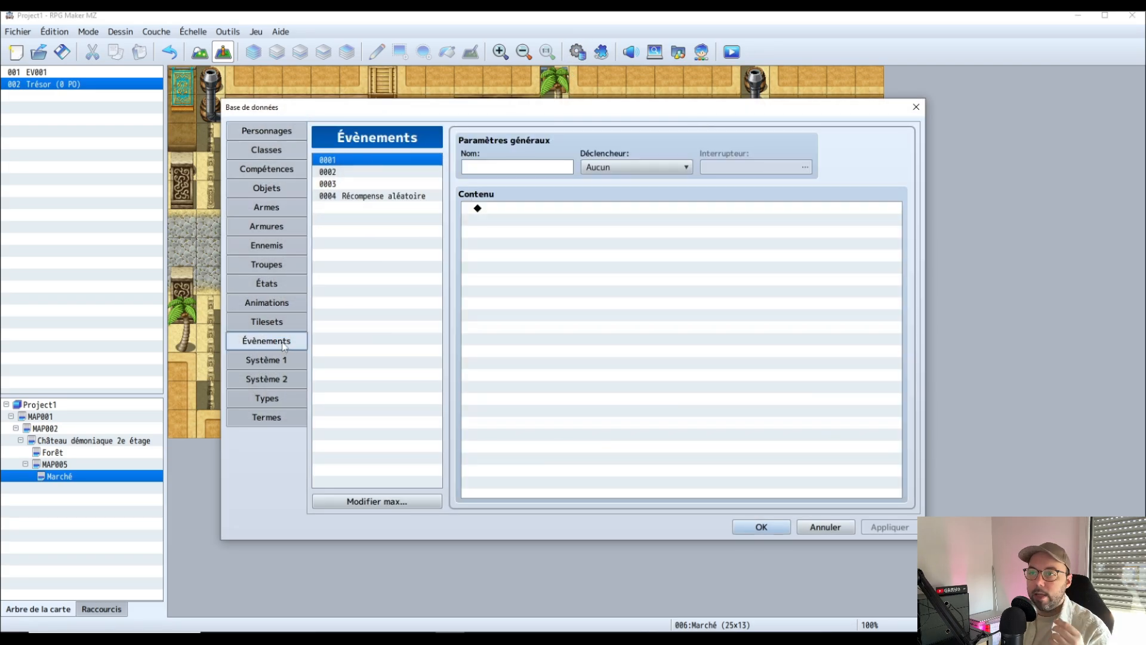
click(394, 197)
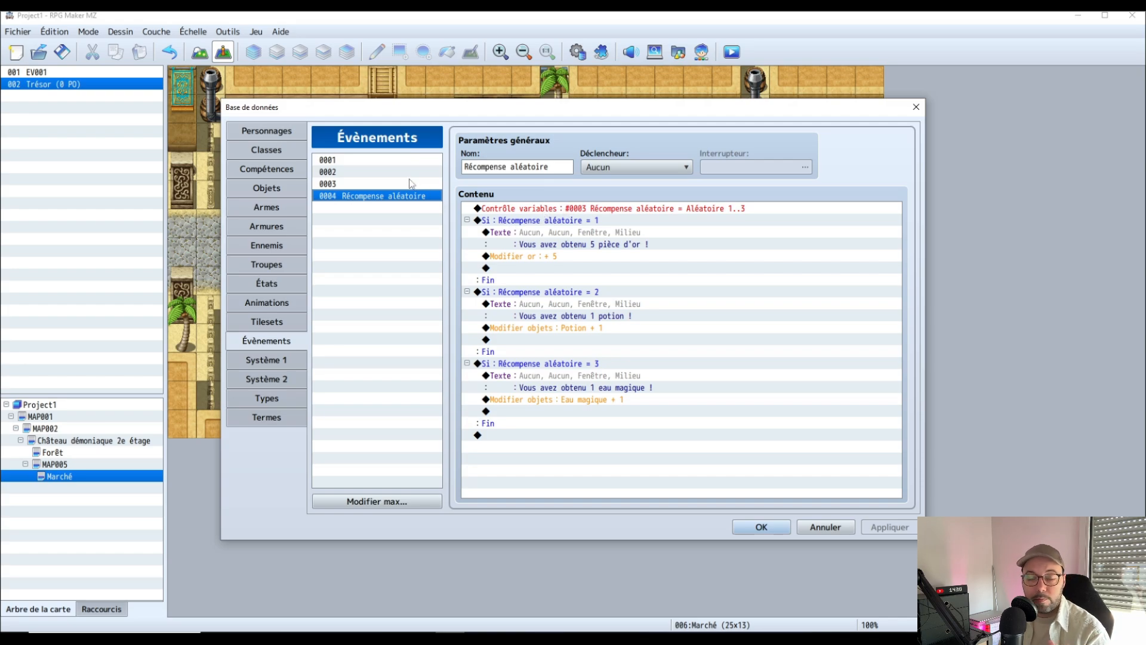
- Name common event 0003 "Récopense tuto" and keep its trigger set to Aucun
click(365, 185)
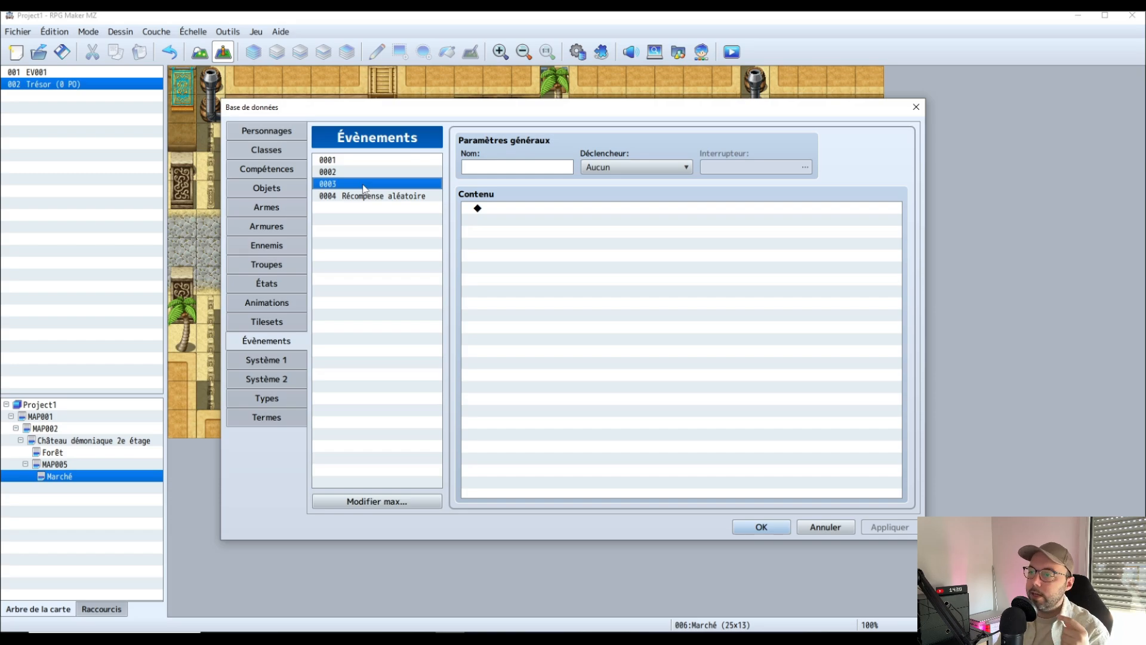
click(535, 167)
text(Récopense tuto)
click(585, 239)
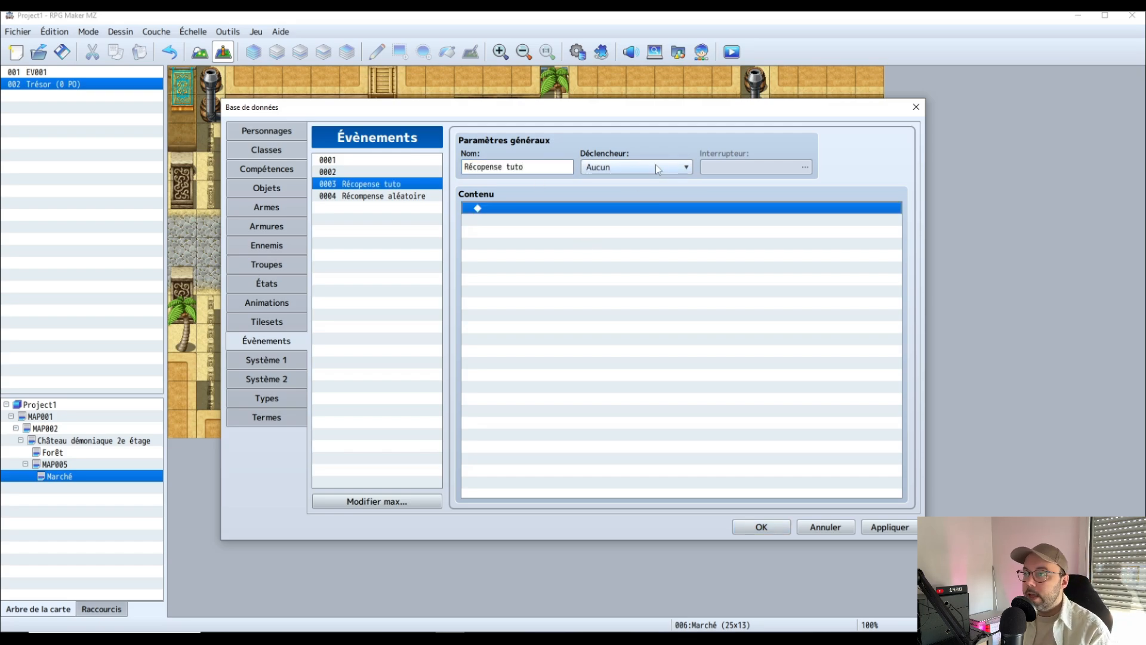
click(628, 171)
click(637, 146)
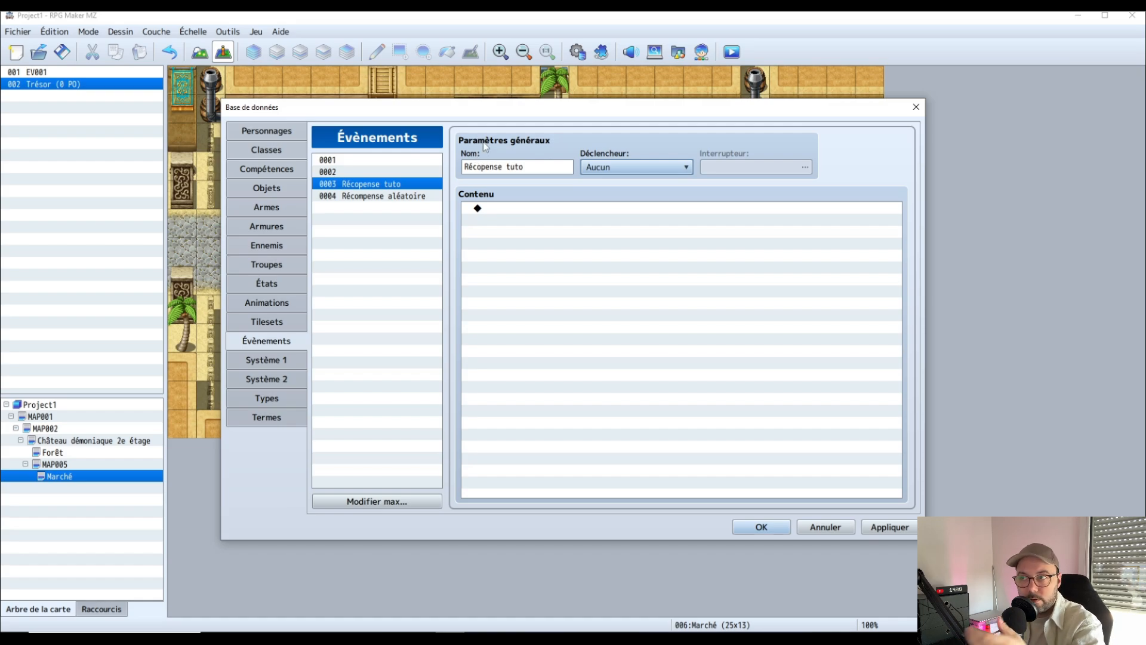
- Correct the spelling of common event 0003's name to "Récompense tuto"
drag(464, 167, 487, 168)
key(Left)
text(m)
key(BackSpace)
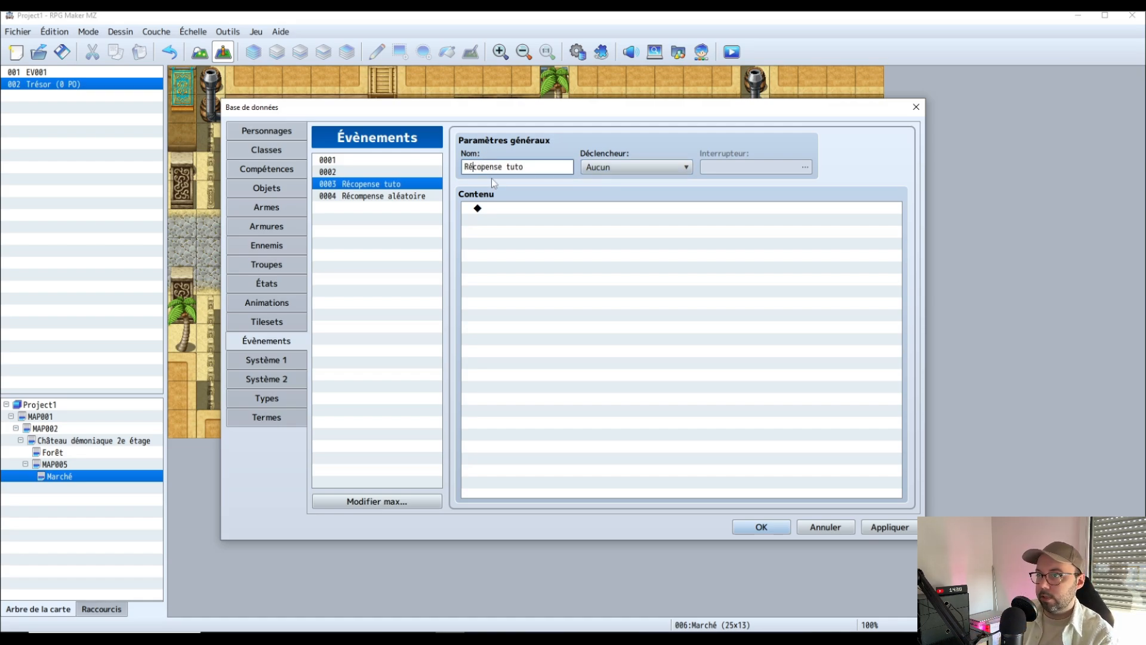
text(m)
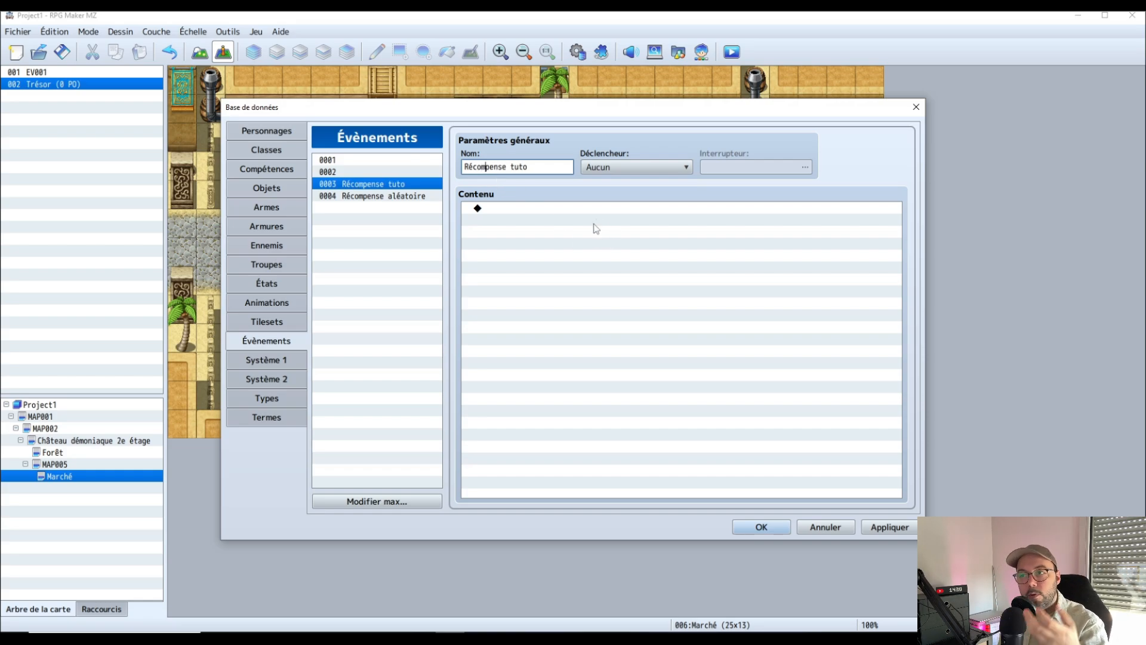
- Start a variable control command in the empty common event and target variable 0002, naming it "Récompense tuto"
click(545, 209)
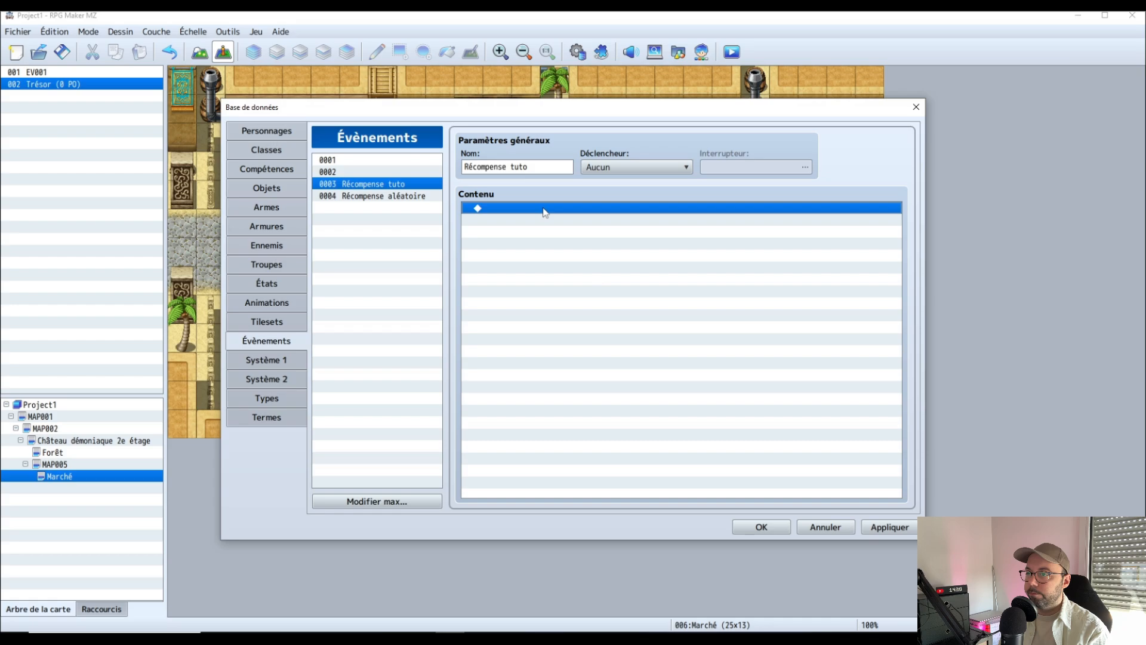
double_click(544, 208)
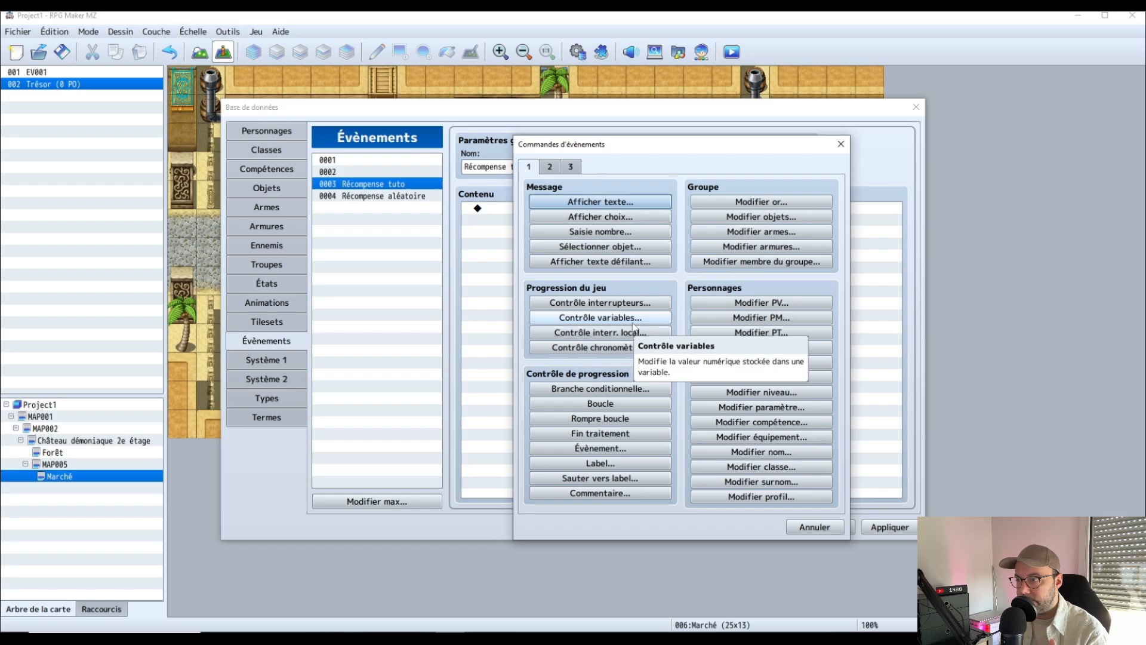
click(634, 318)
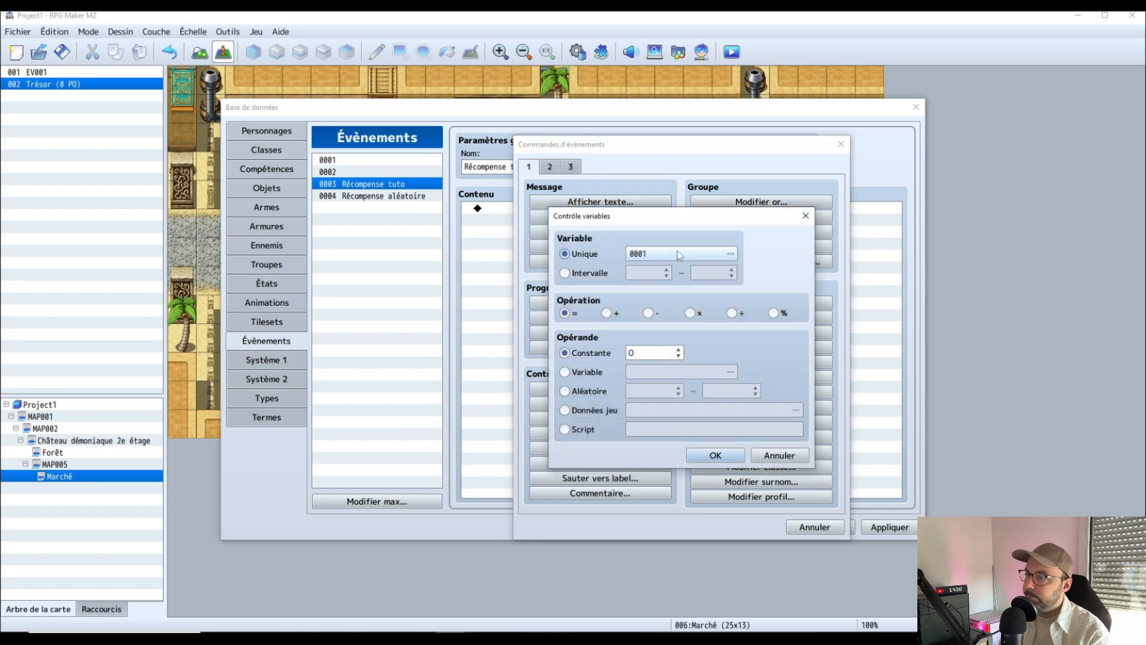
click(725, 254)
click(729, 225)
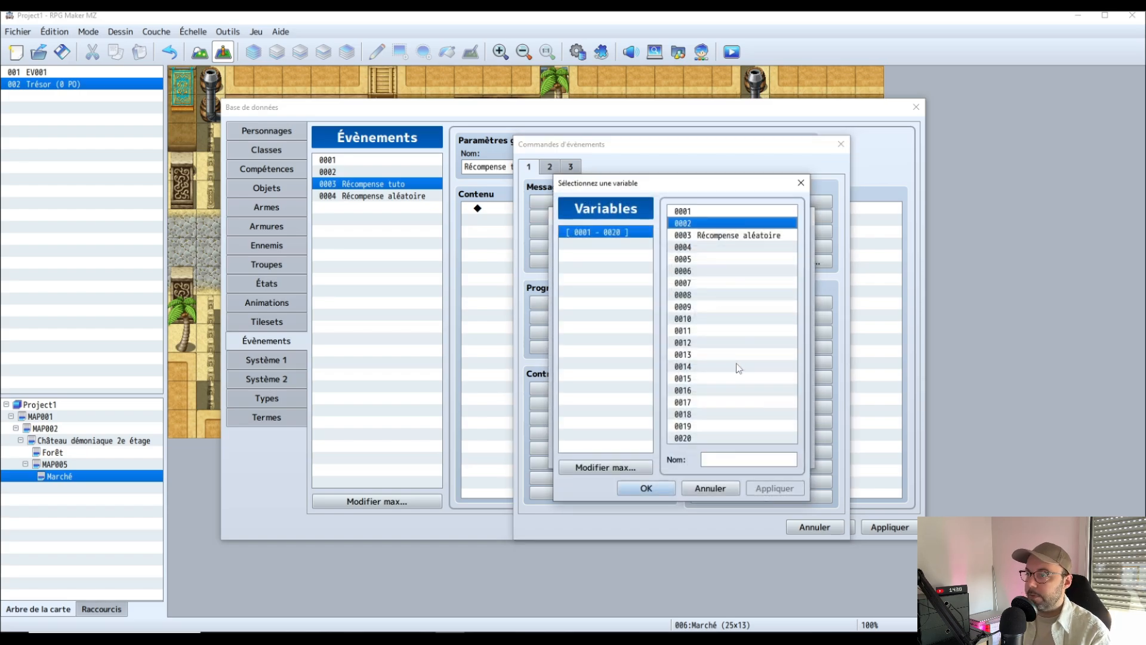
click(720, 212)
click(729, 260)
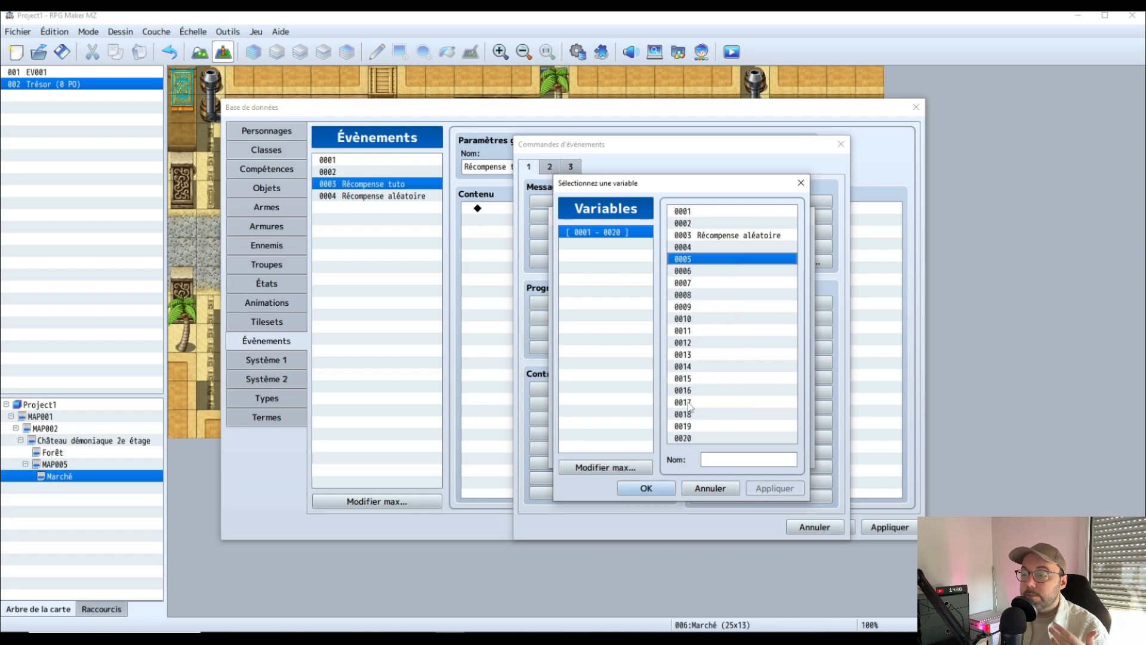
click(730, 224)
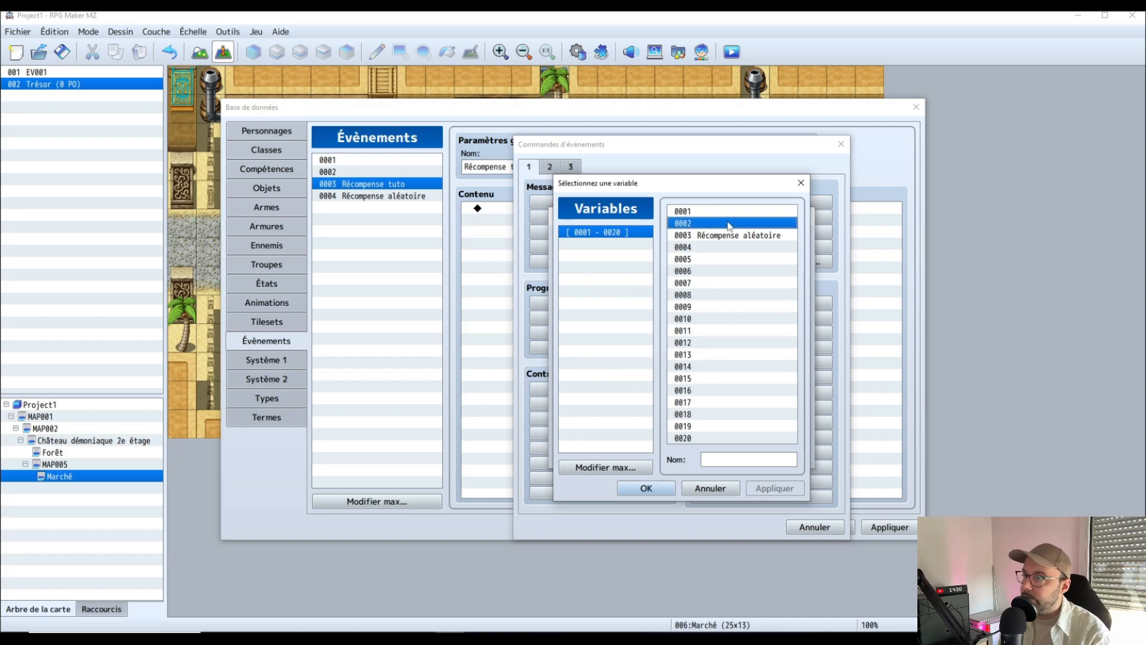
click(750, 459)
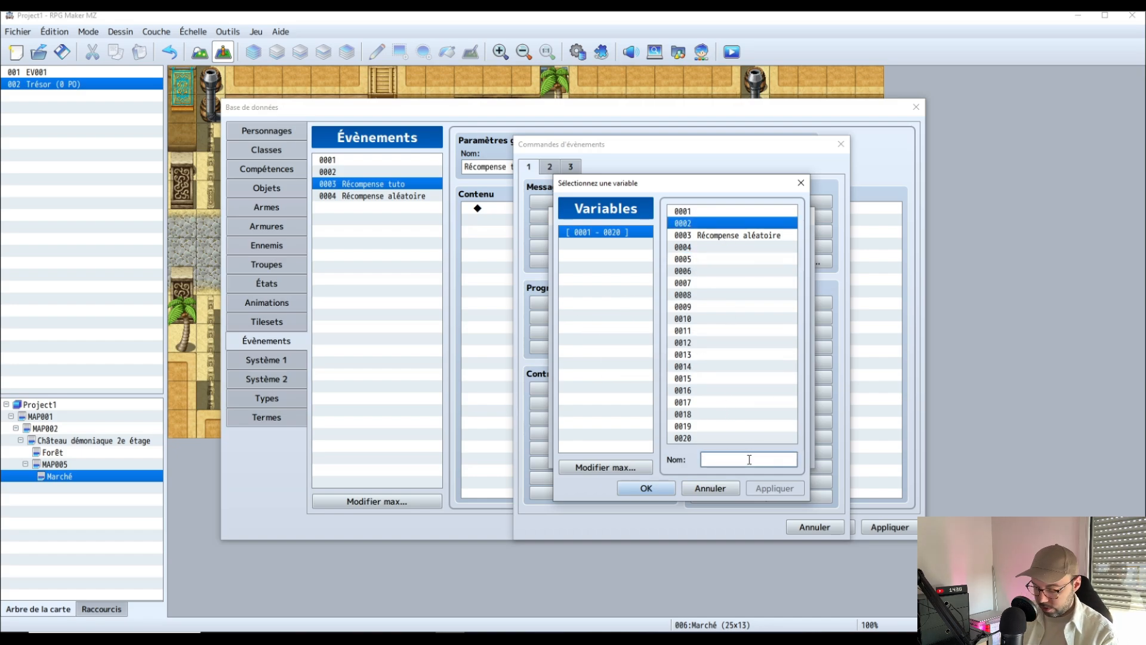
text(Récompens)
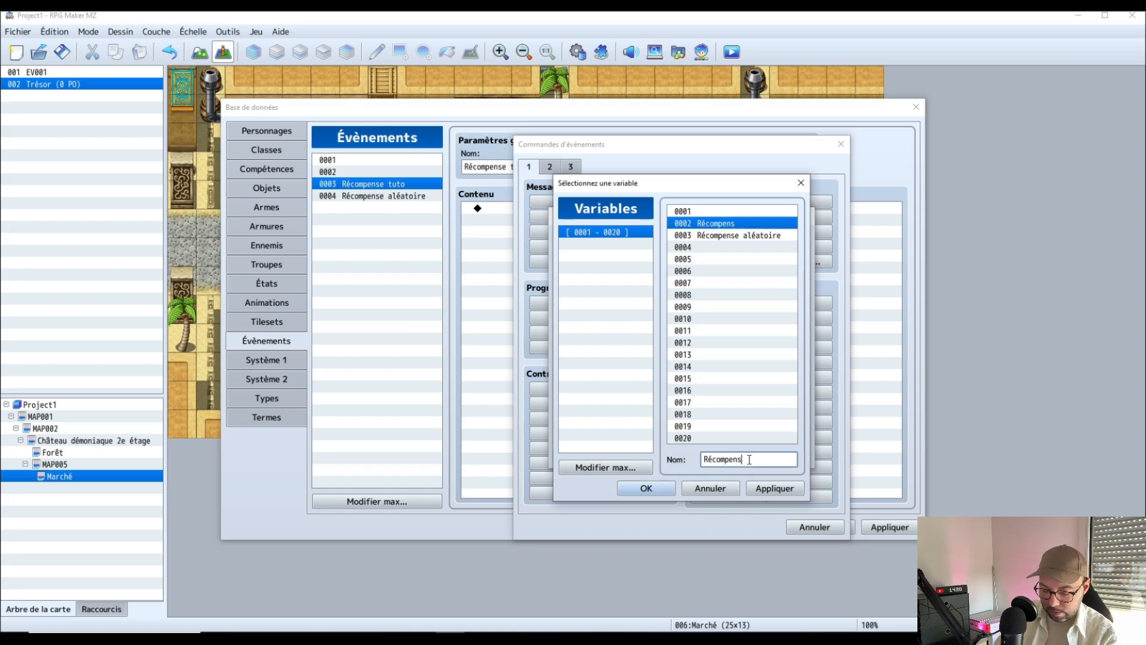
text(e tuto)
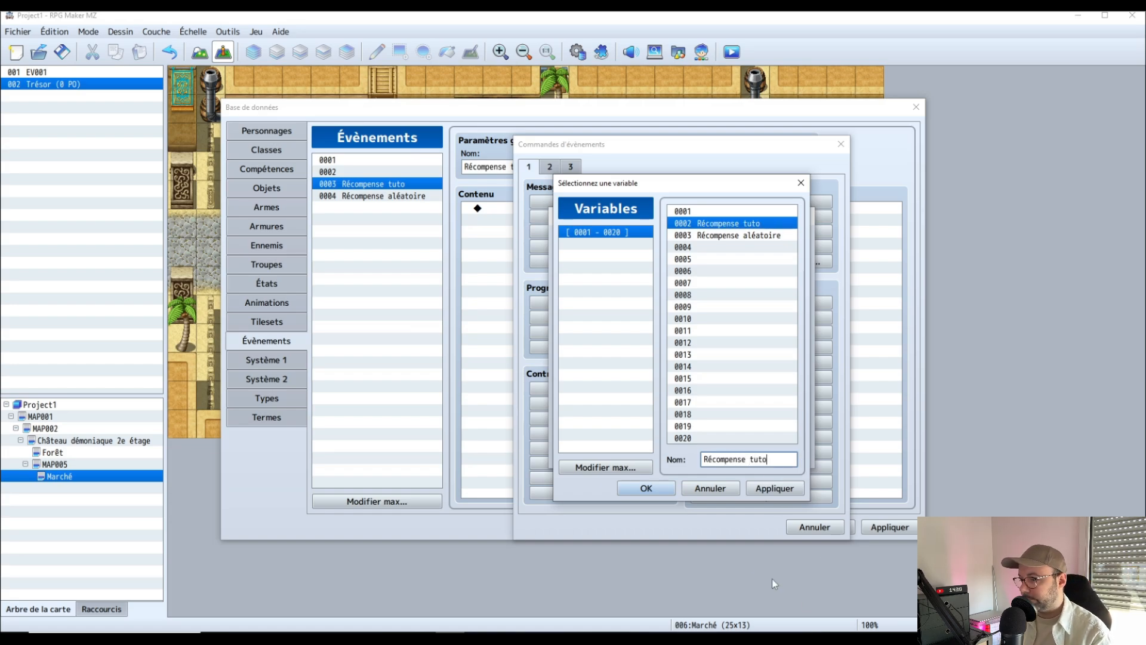
click(646, 488)
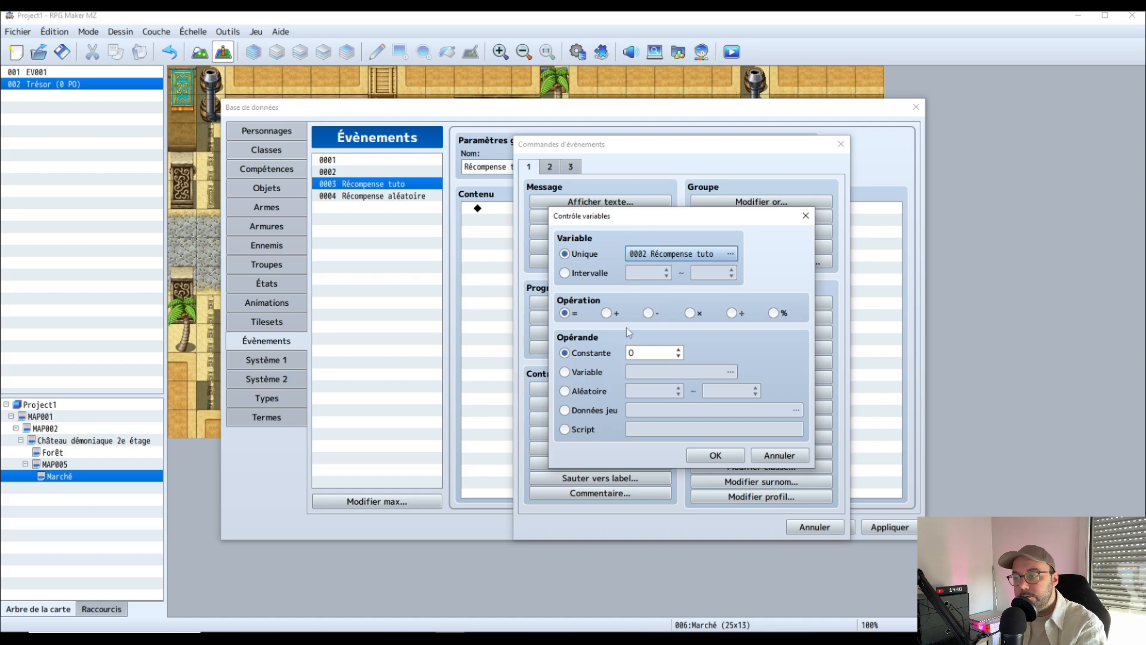
- Set the variable to a random value from 1 to 3 and add the command to the event
click(565, 312)
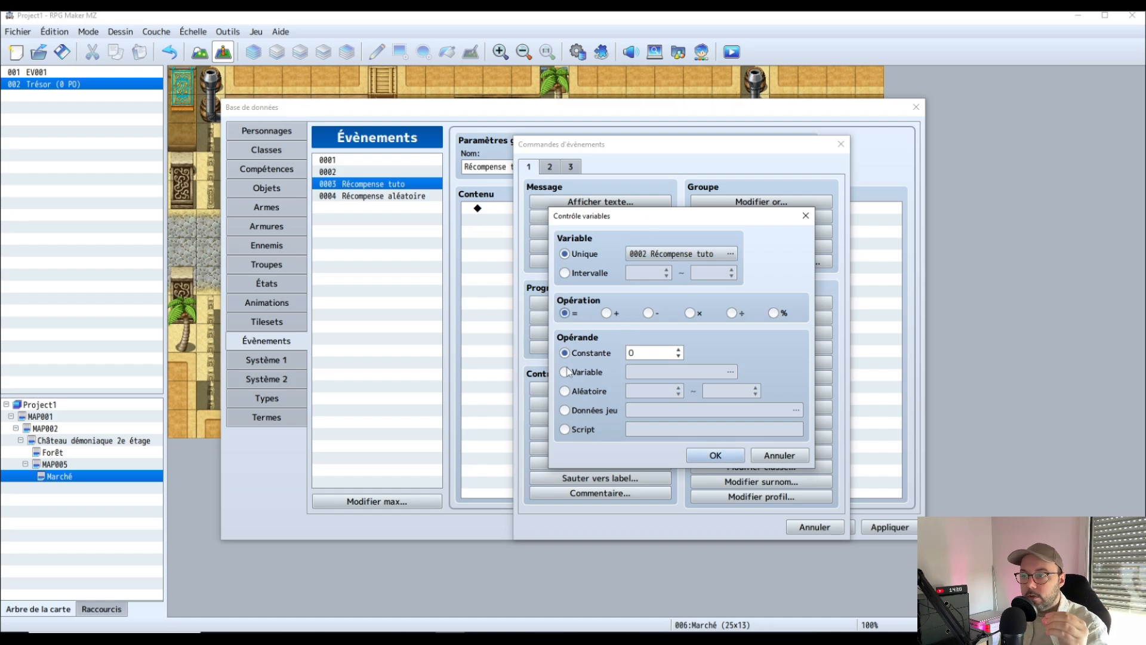
click(566, 392)
click(646, 392)
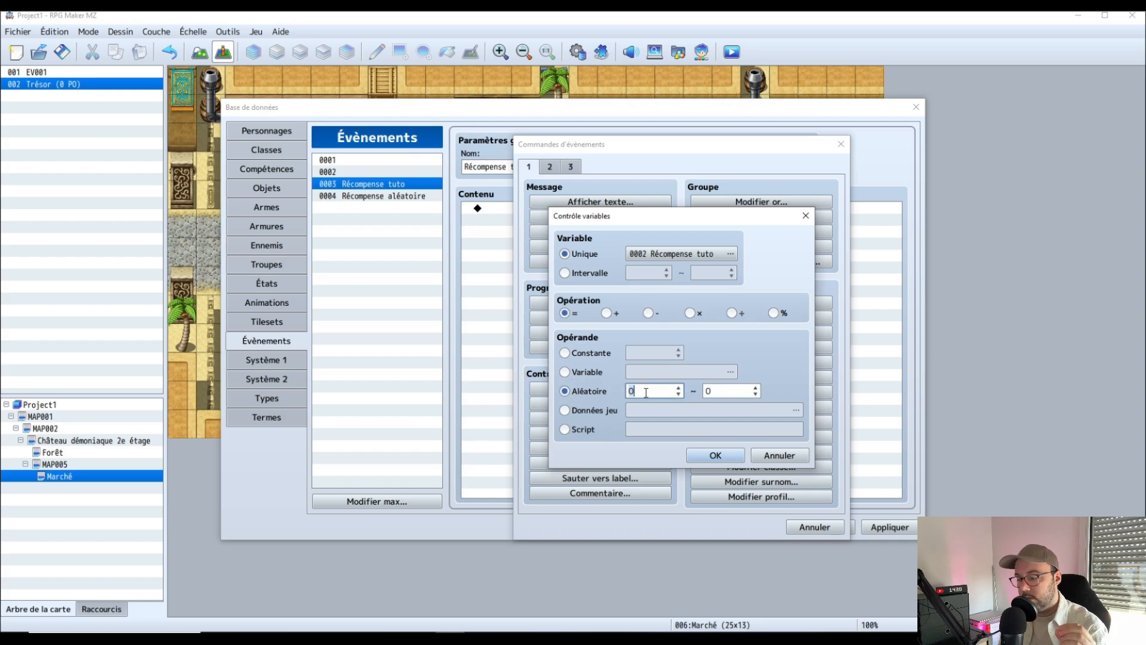
click(730, 391)
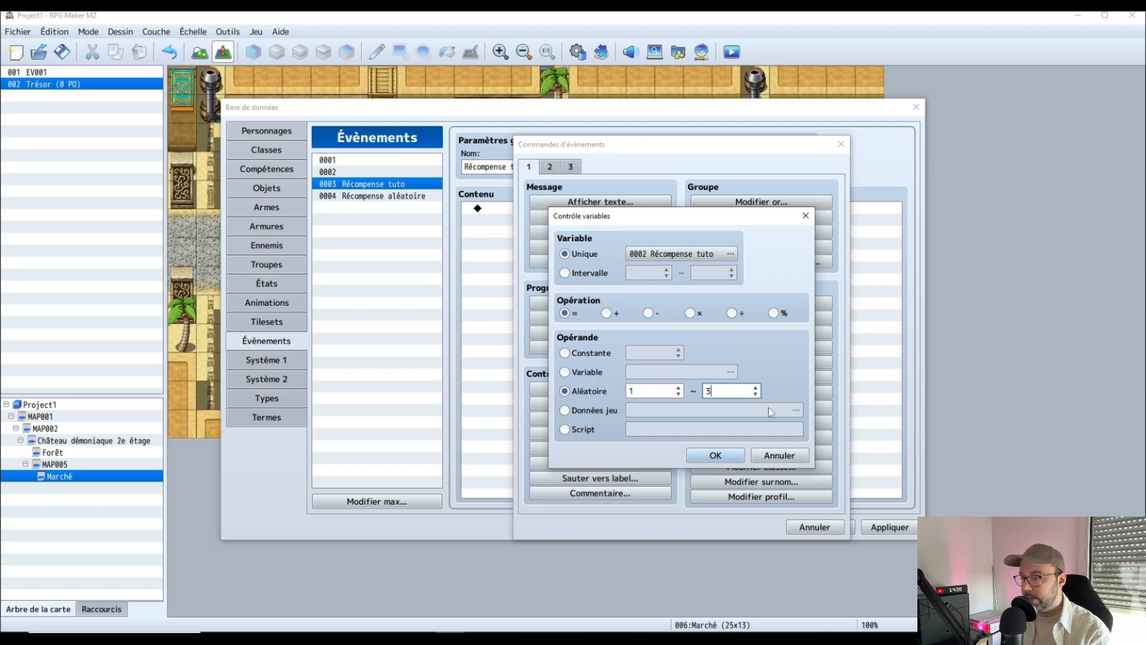
click(716, 455)
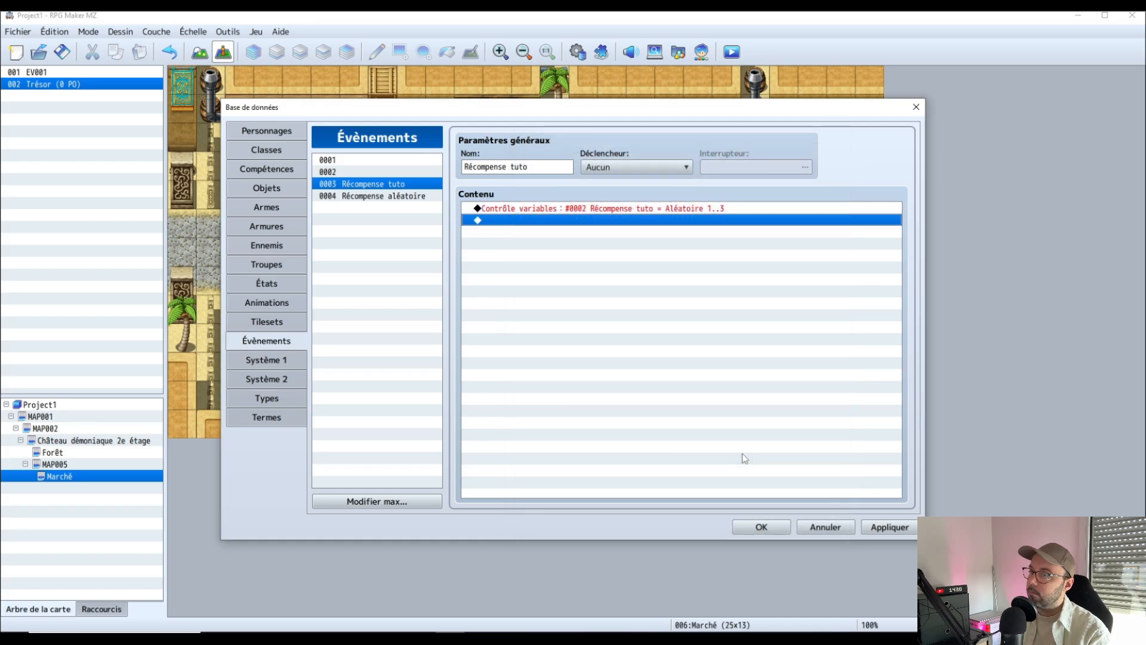
- Add a conditional branch below the variable command that checks whether variable 0002 Récompense tuto equals the constant 1, without an else branch
double_click(619, 221)
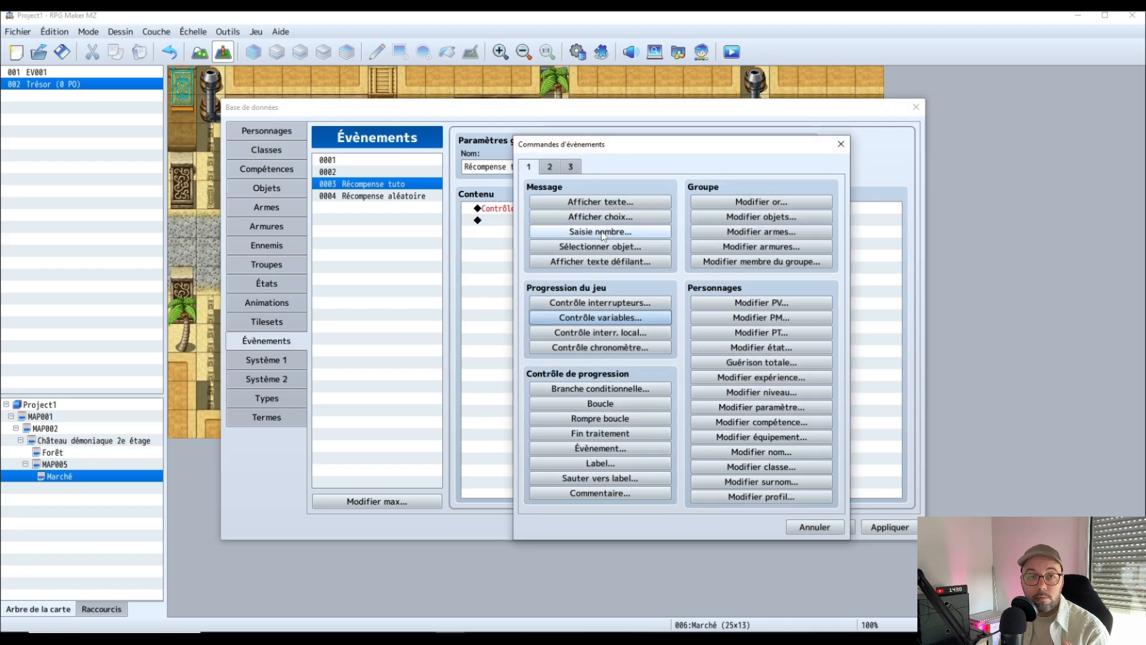
click(624, 389)
click(591, 291)
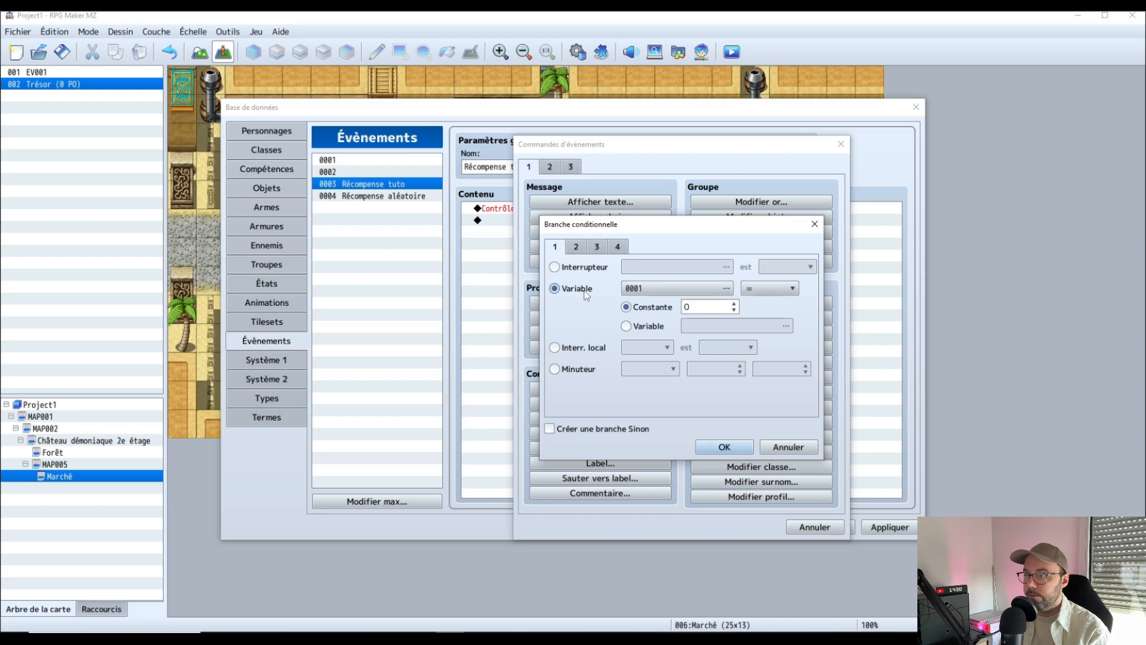
click(691, 289)
click(717, 224)
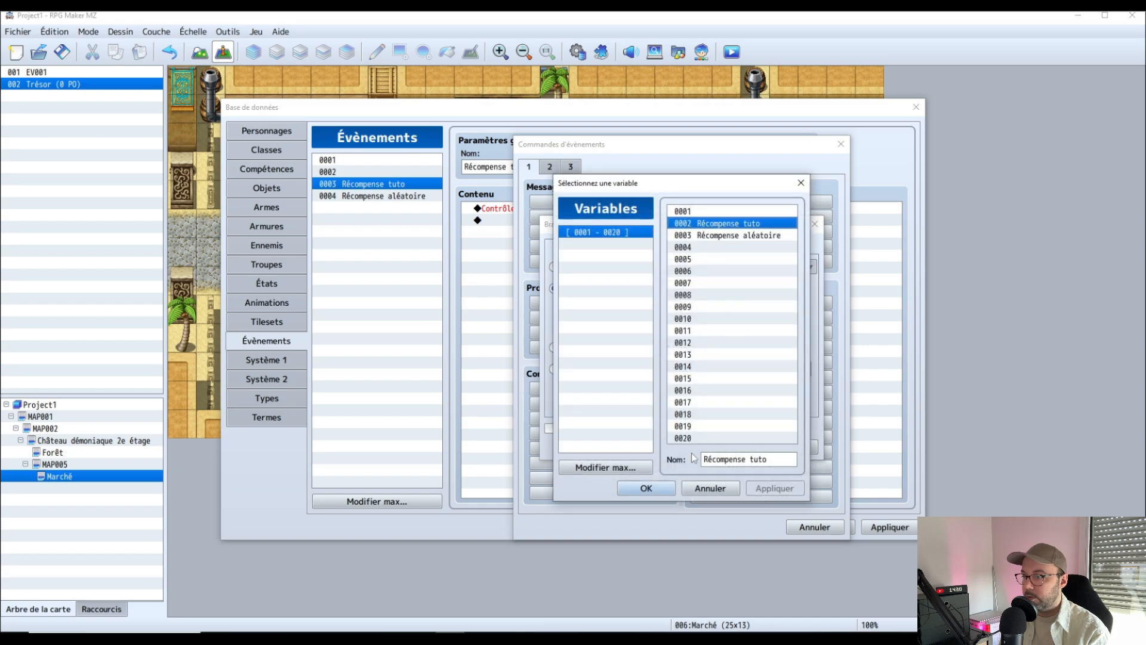
click(646, 488)
click(699, 307)
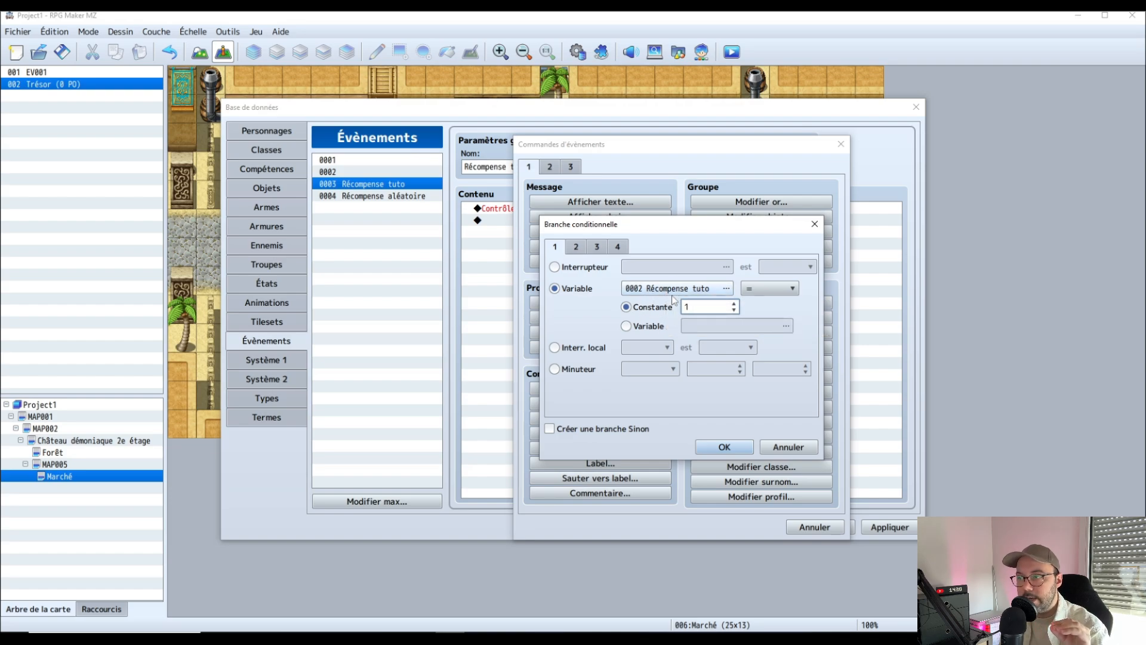
click(724, 446)
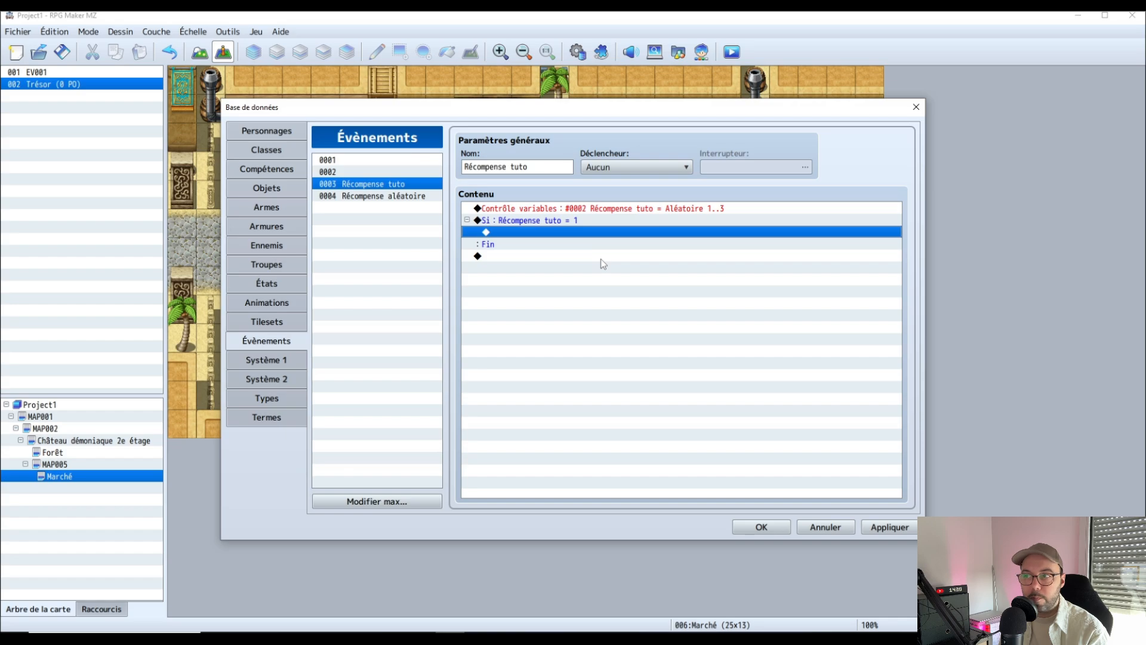
- Inside the conditional branch, add a gold change that increases the party's gold by 20
double_click(588, 234)
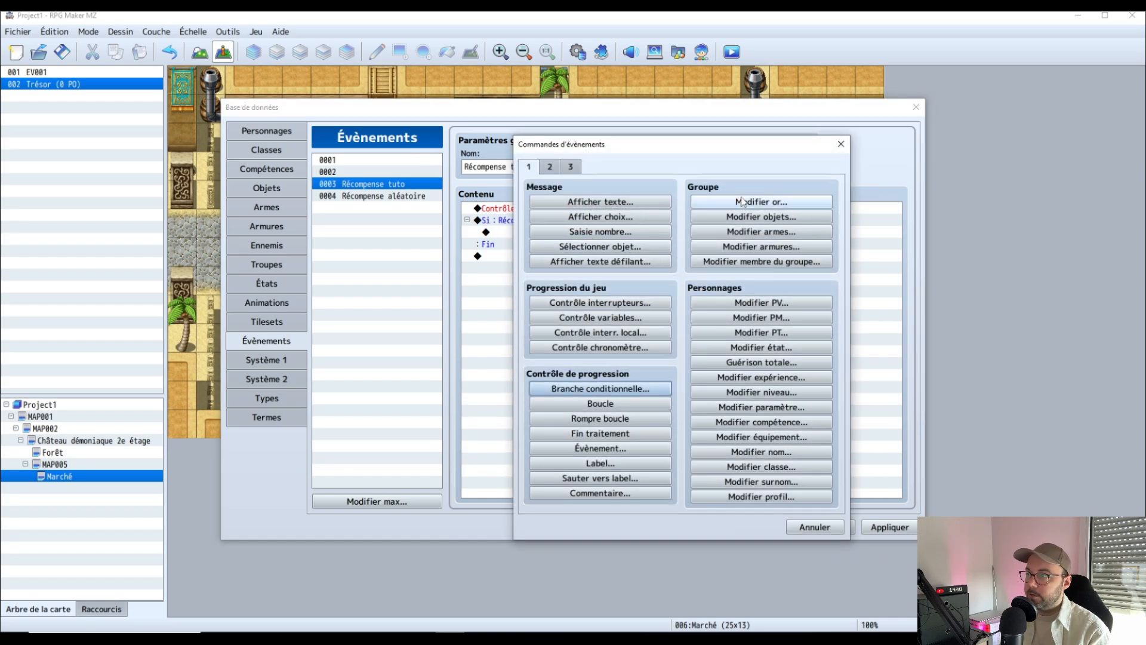
click(761, 202)
click(683, 352)
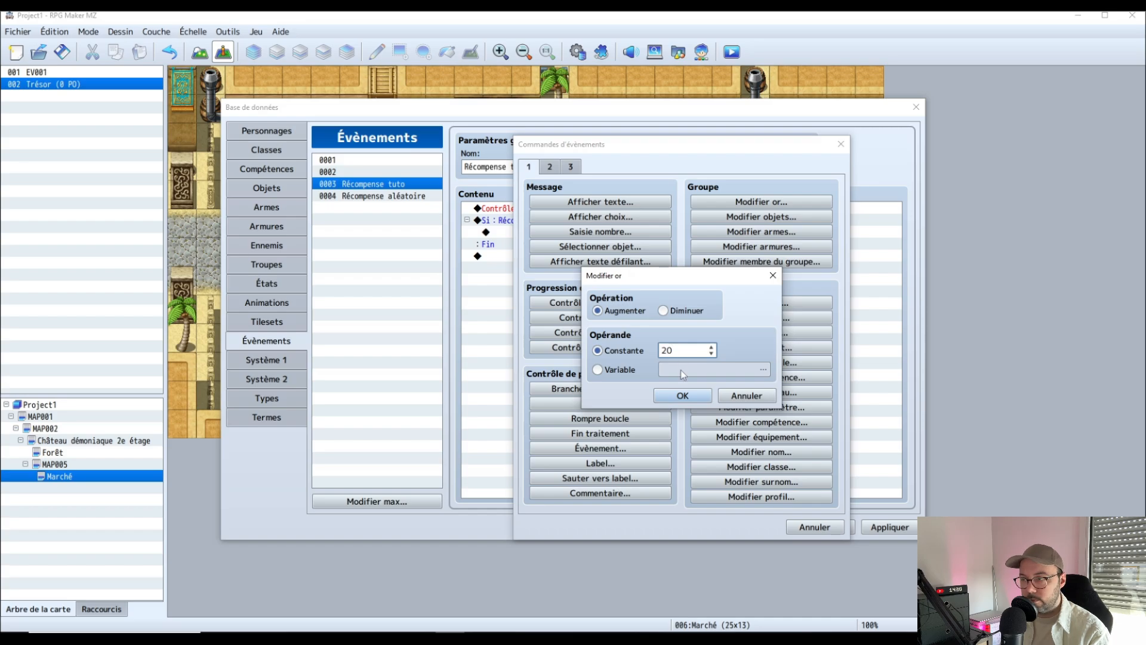
click(682, 396)
- Below the gold change, start a text message reading "Vous gagnez 20 pièces d'or !"
double_click(582, 244)
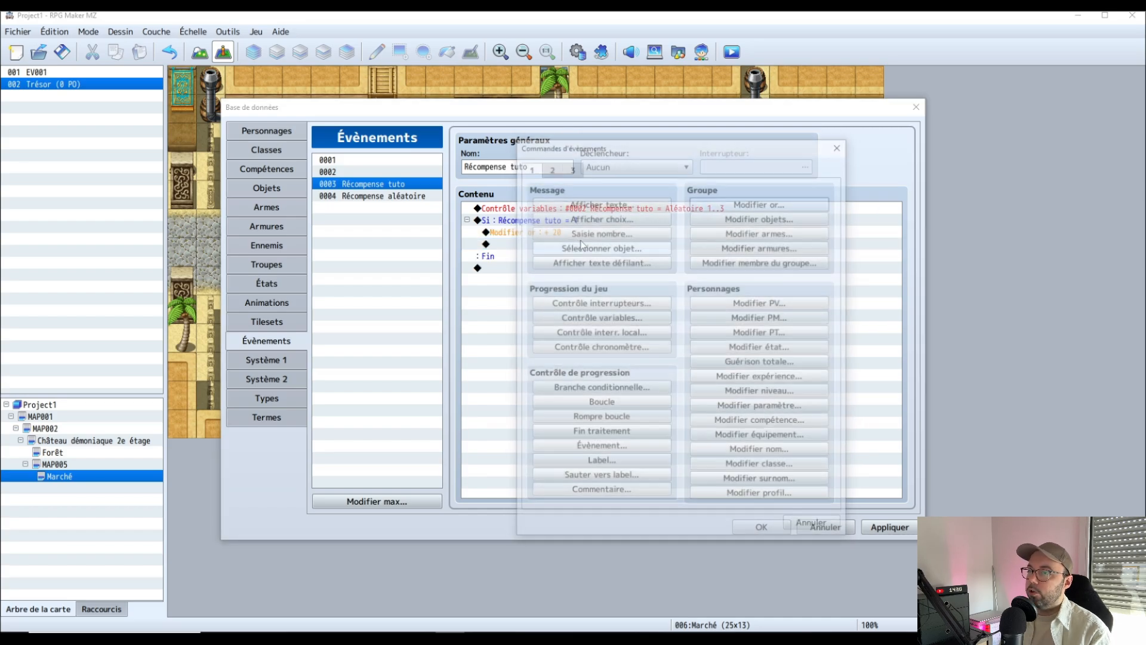
click(568, 206)
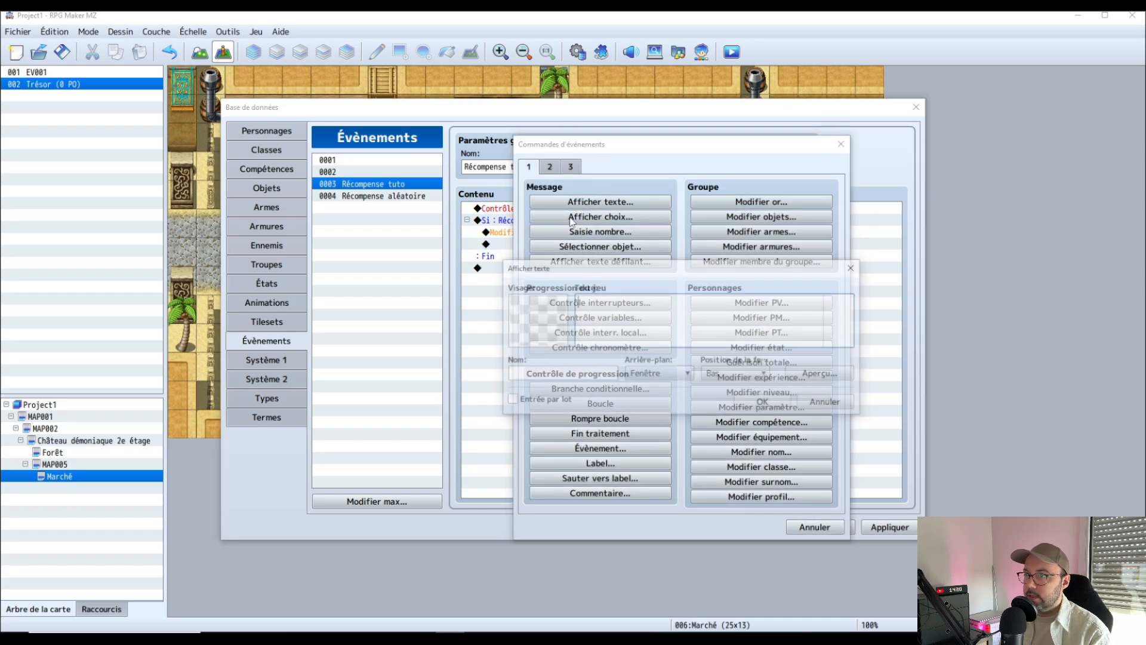
text(Vous g)
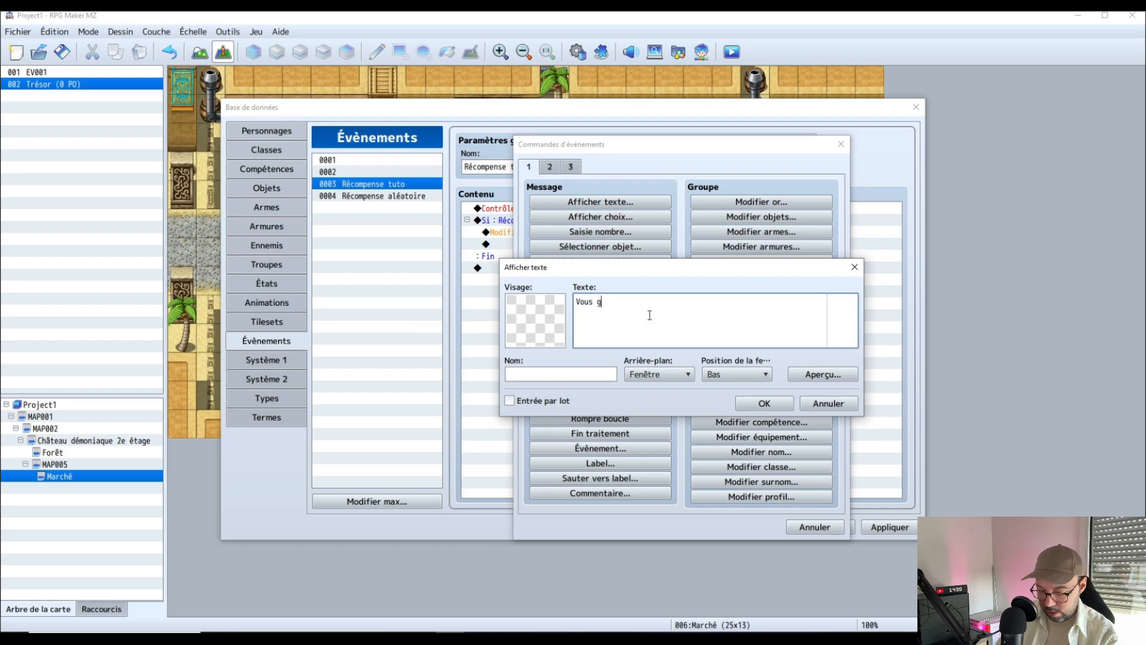
text(ang)
key(BackSpace)
key(BackSpace)
text(gn)
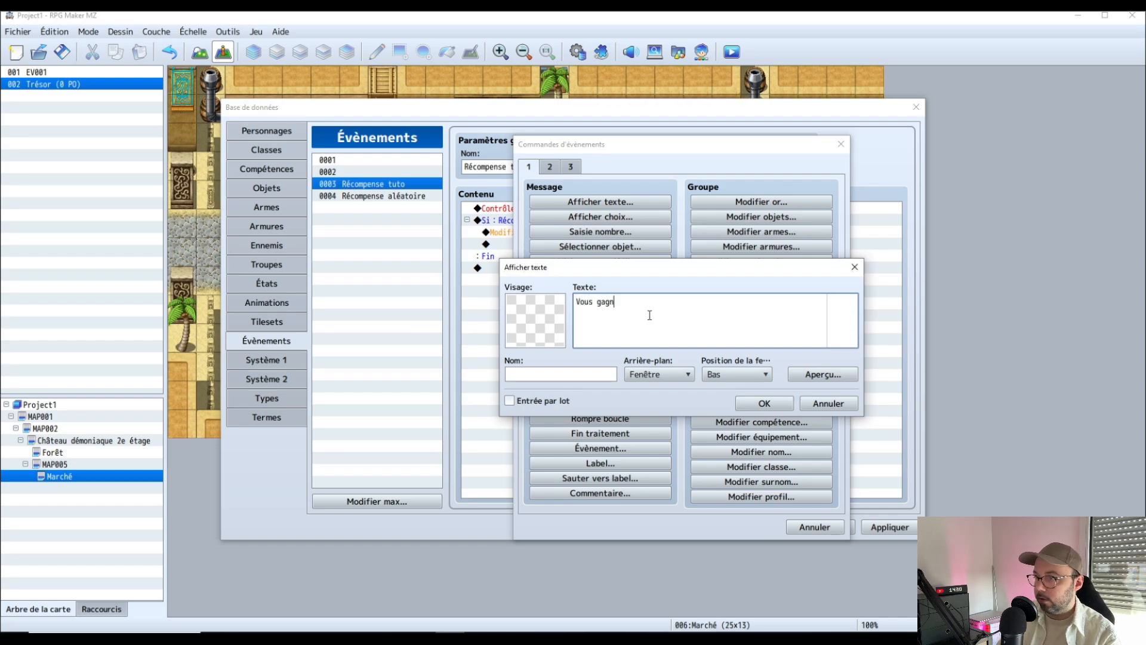
text(ez 20)
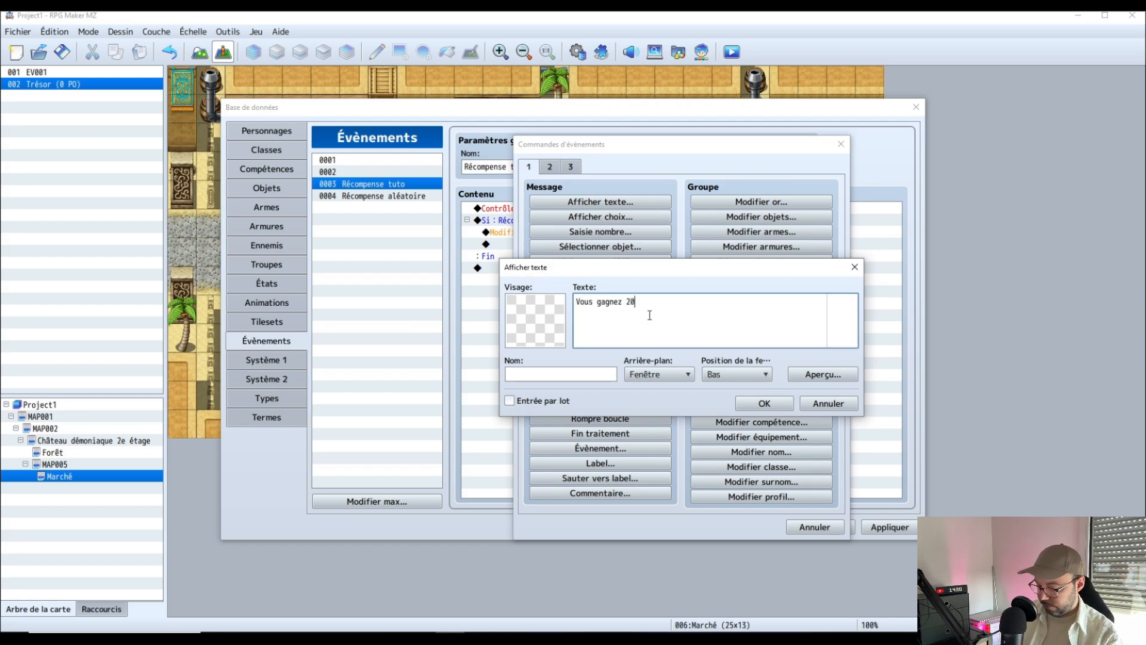
text( pièce d'or)
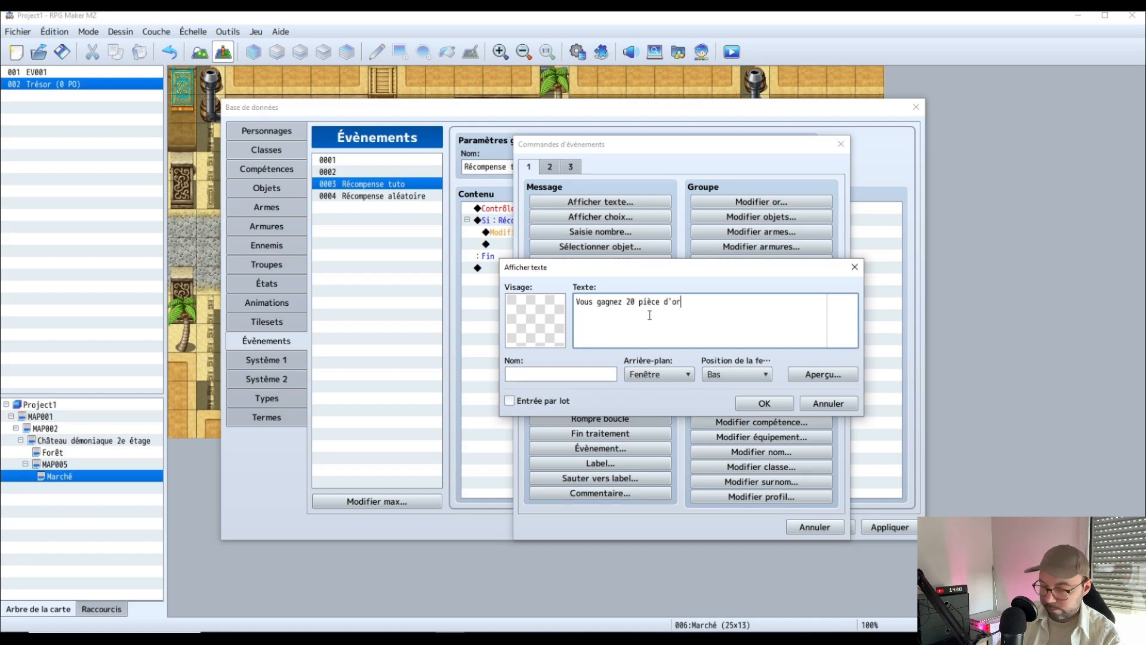
text(s)
key(Right)
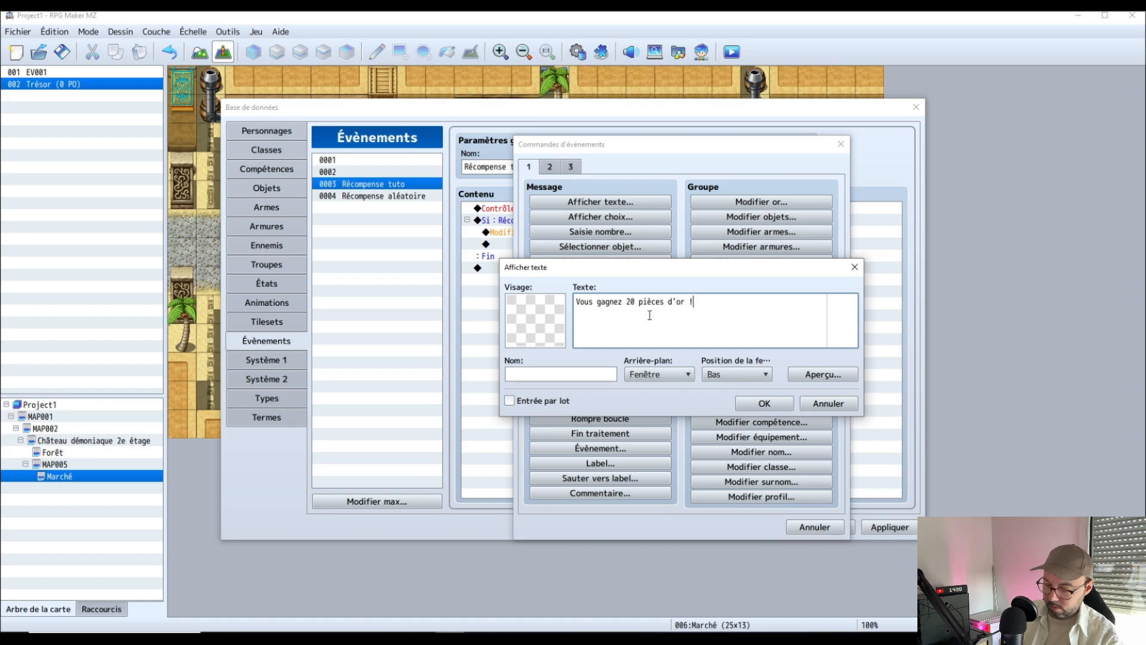
- Set the message's background to Sombre and its window position to Milieu, and add it to the branch
click(657, 375)
click(648, 390)
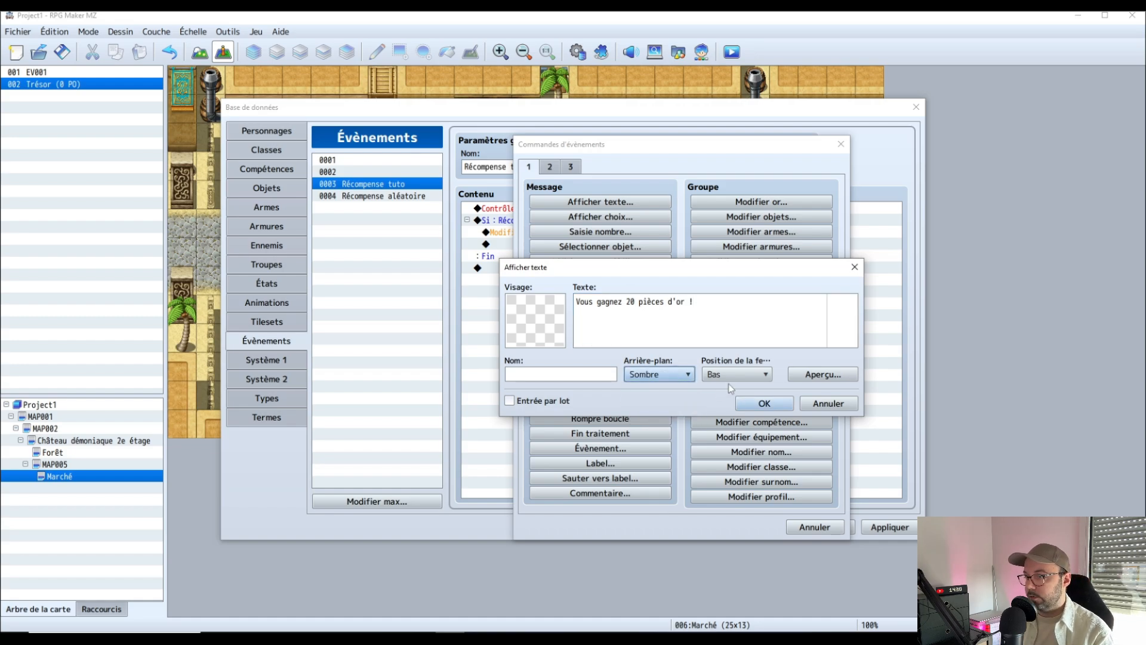
click(734, 375)
click(740, 398)
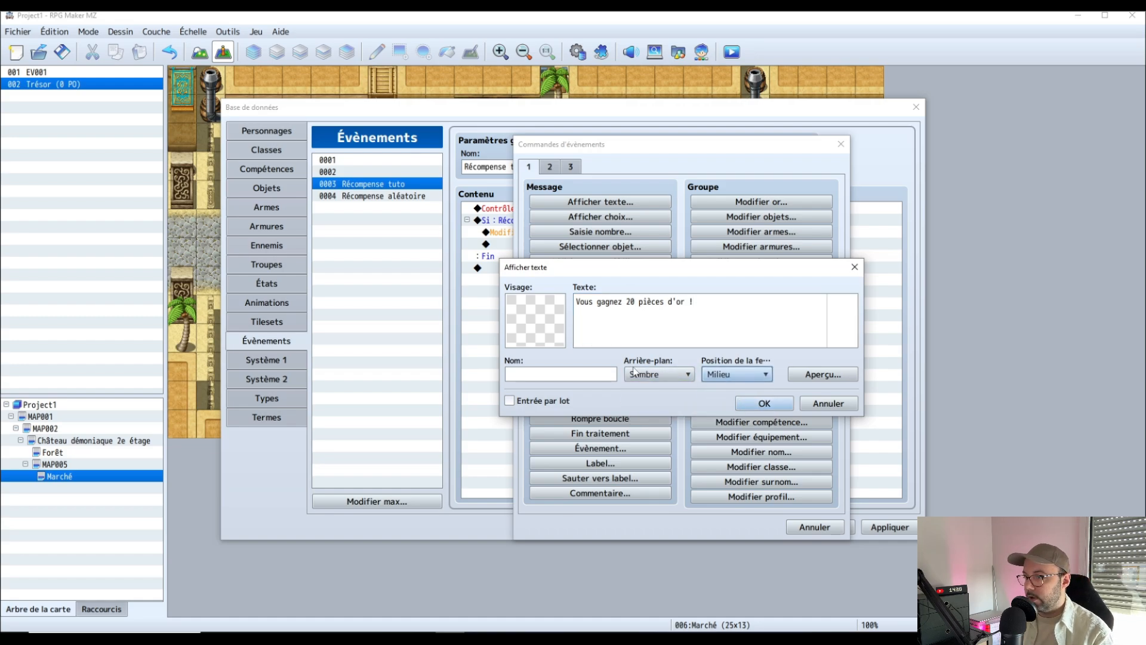
click(765, 404)
- Duplicate the whole "Récompense tuto = 1" conditional branch directly below the original
click(589, 292)
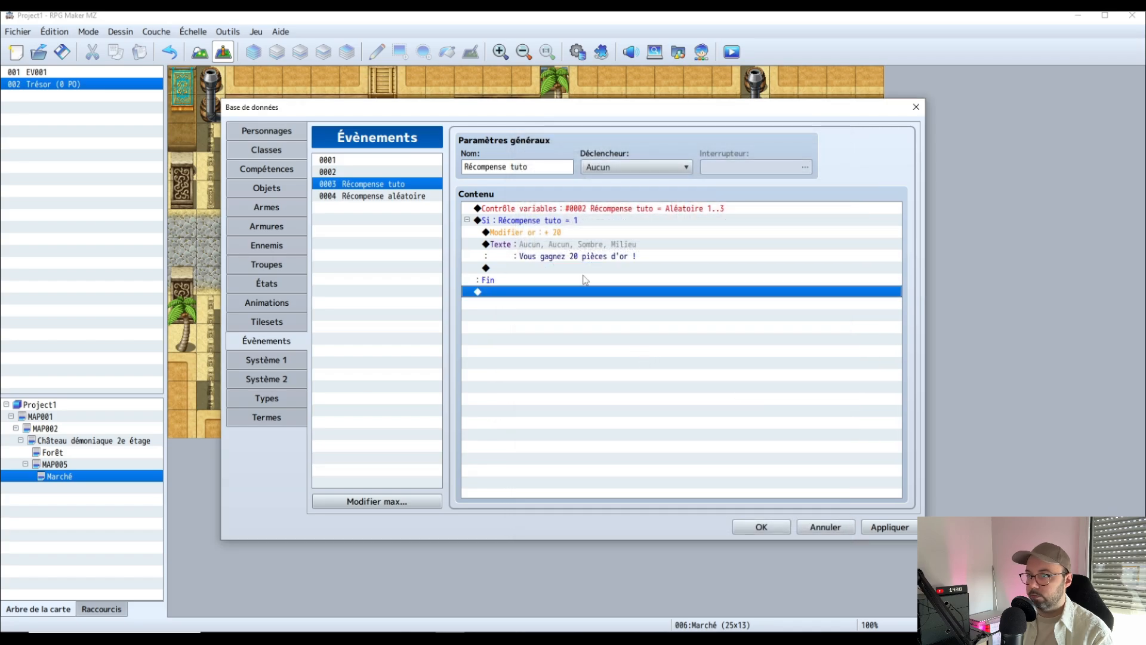
click(581, 221)
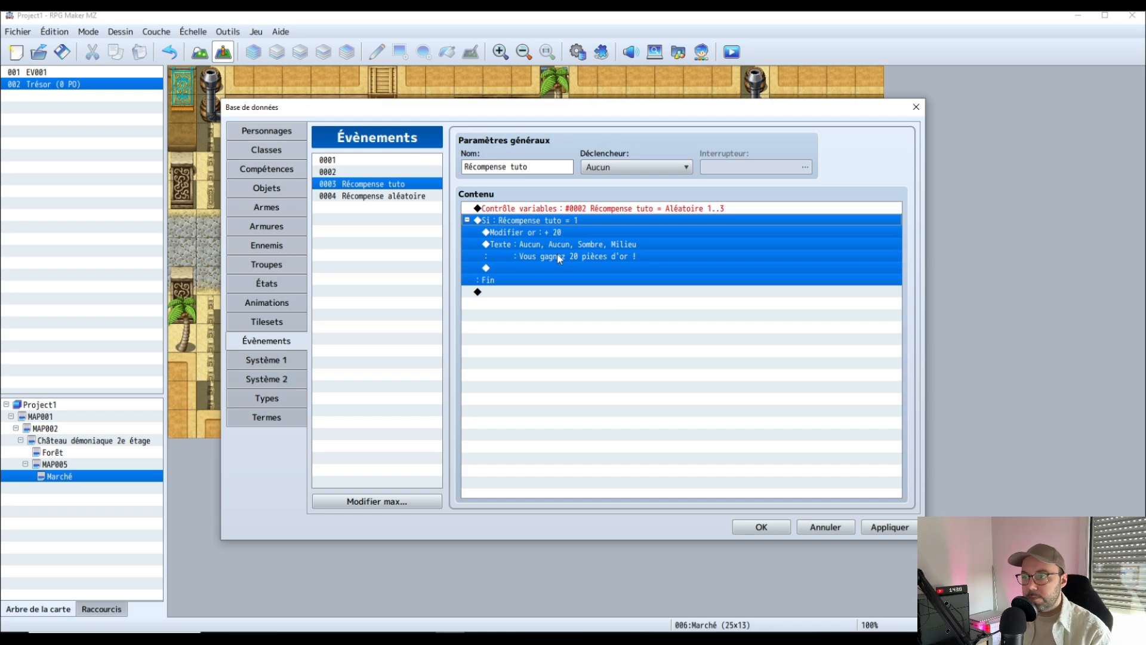
click(537, 292)
key(ctrl+v)
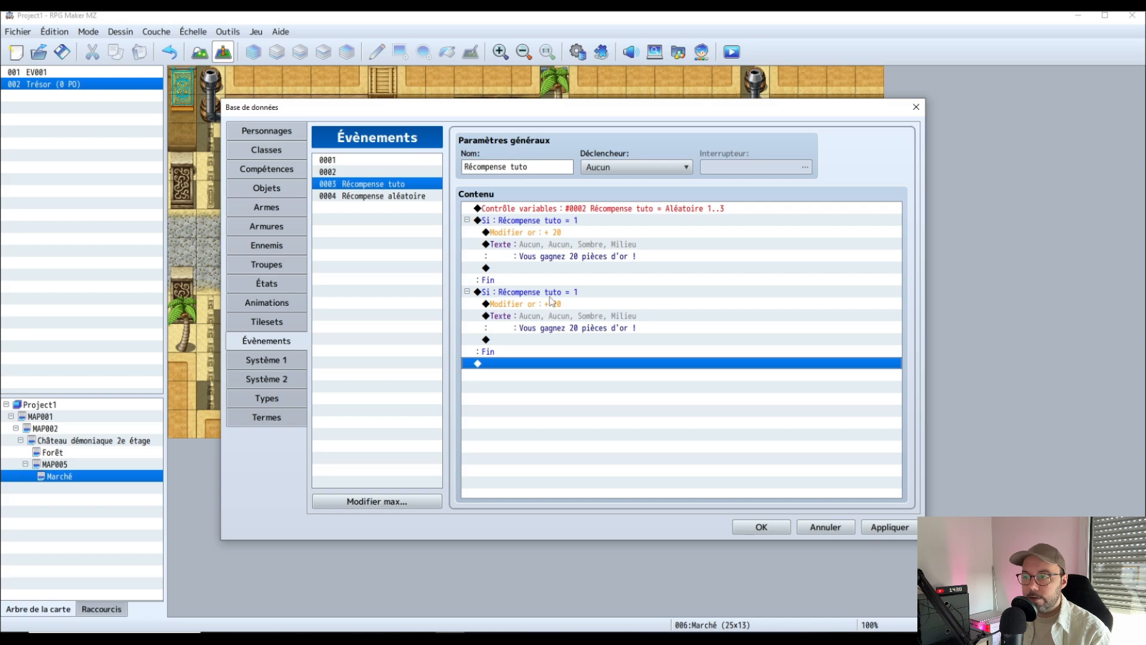
- Change the condition of the duplicated second conditional branch so that the variable Récompense tuto equals the constant 2
click(555, 293)
right_click(553, 292)
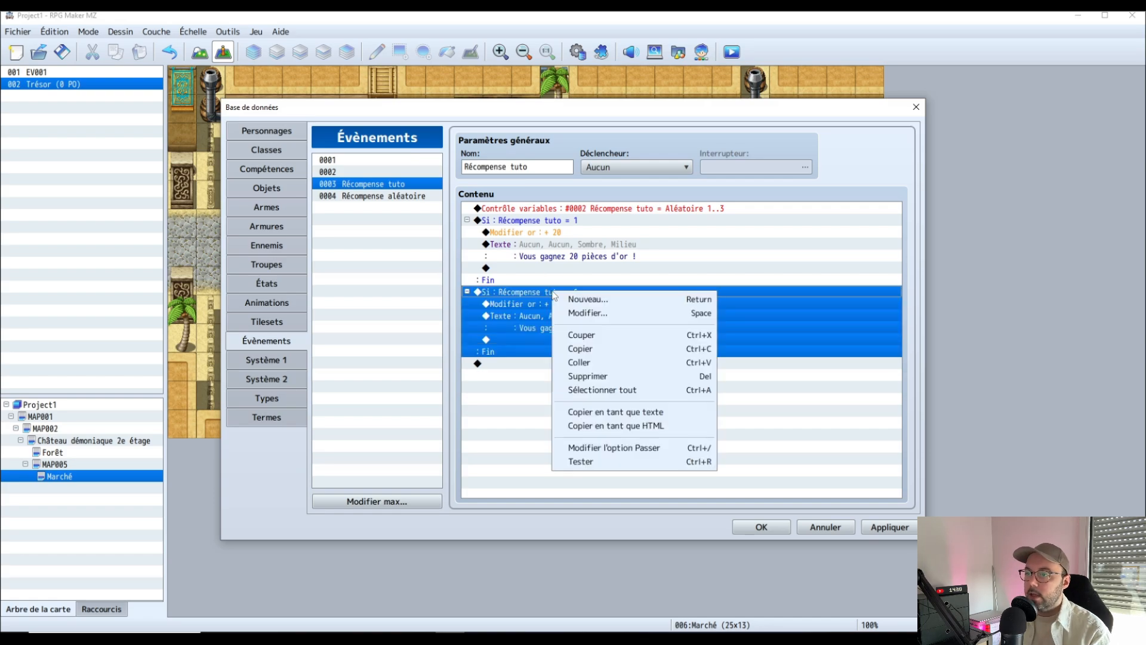
click(591, 314)
click(691, 304)
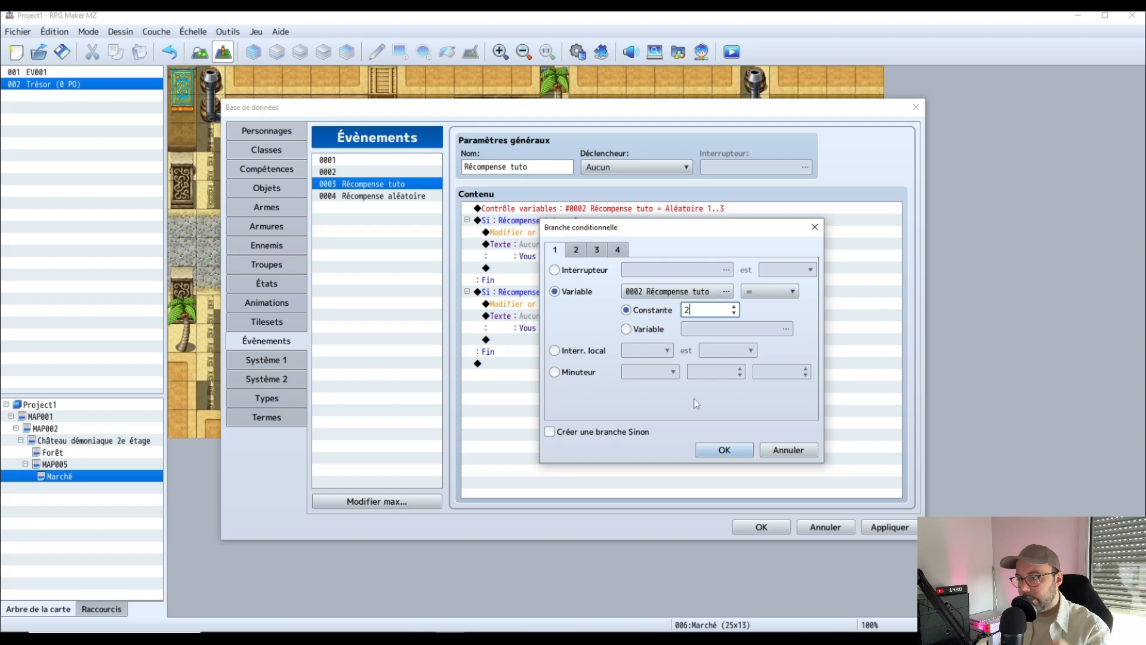
click(718, 456)
- In the "Récompense tuto = 2" branch, replace the gold change with an item change that adds 1 Potion
click(603, 318)
click(597, 305)
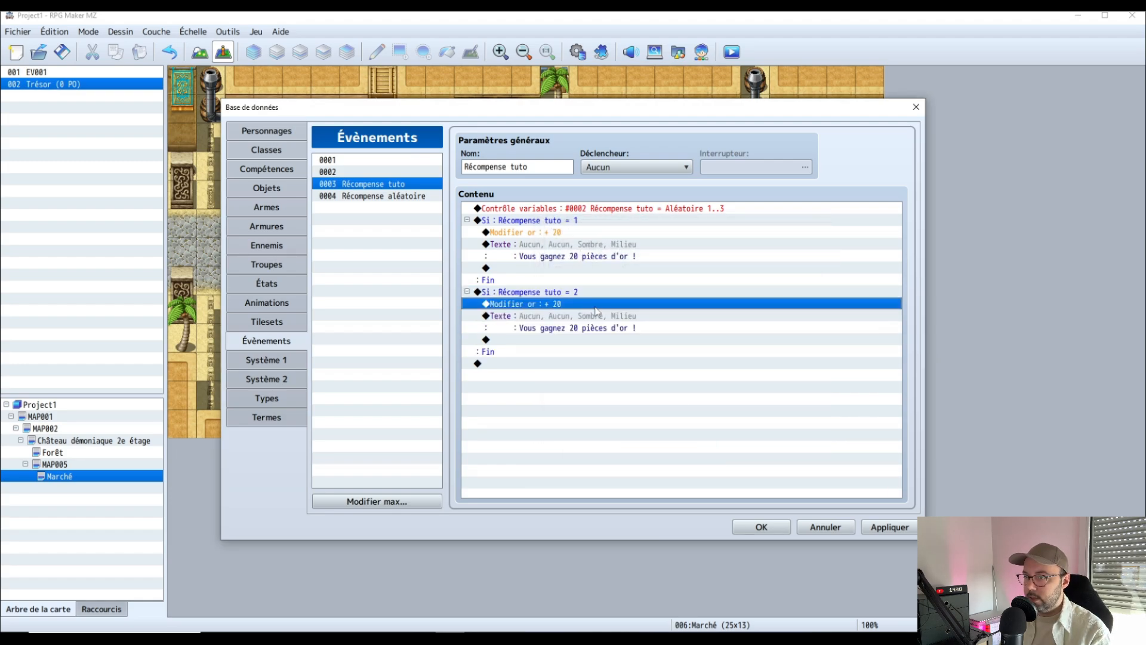
key(Delete)
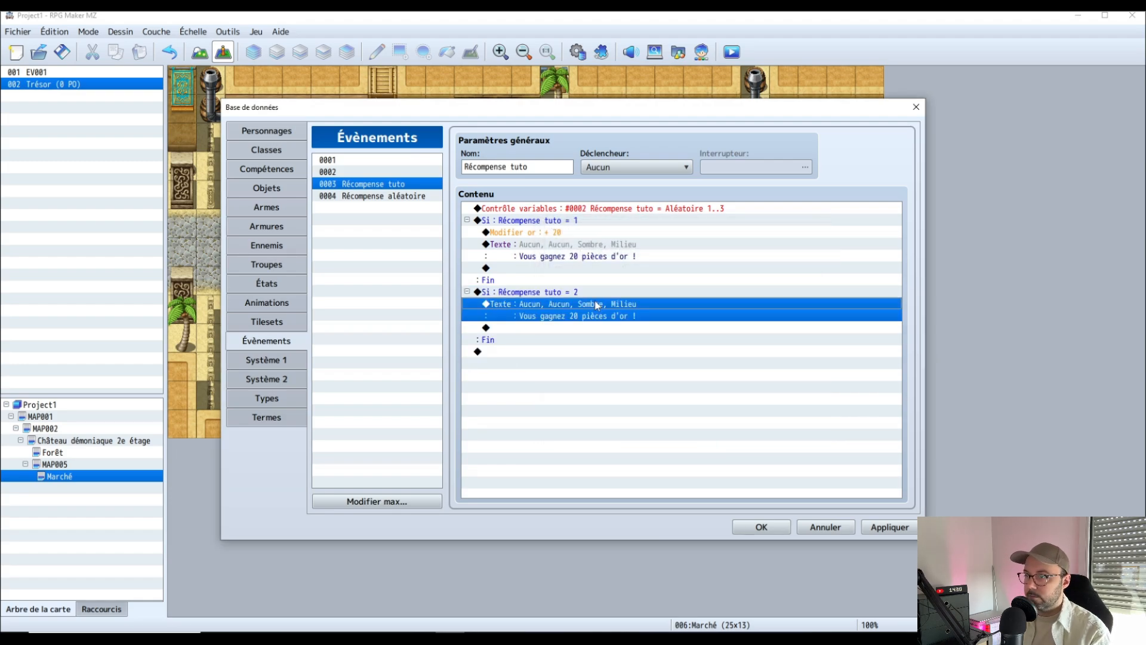
double_click(593, 306)
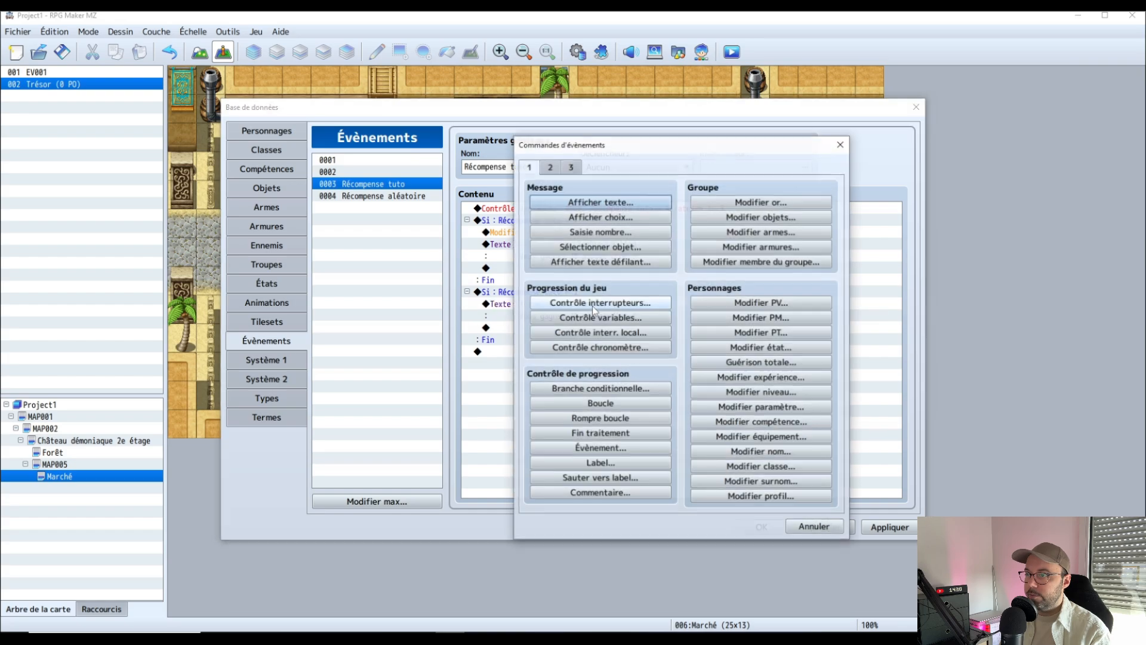
click(763, 218)
click(645, 294)
click(659, 392)
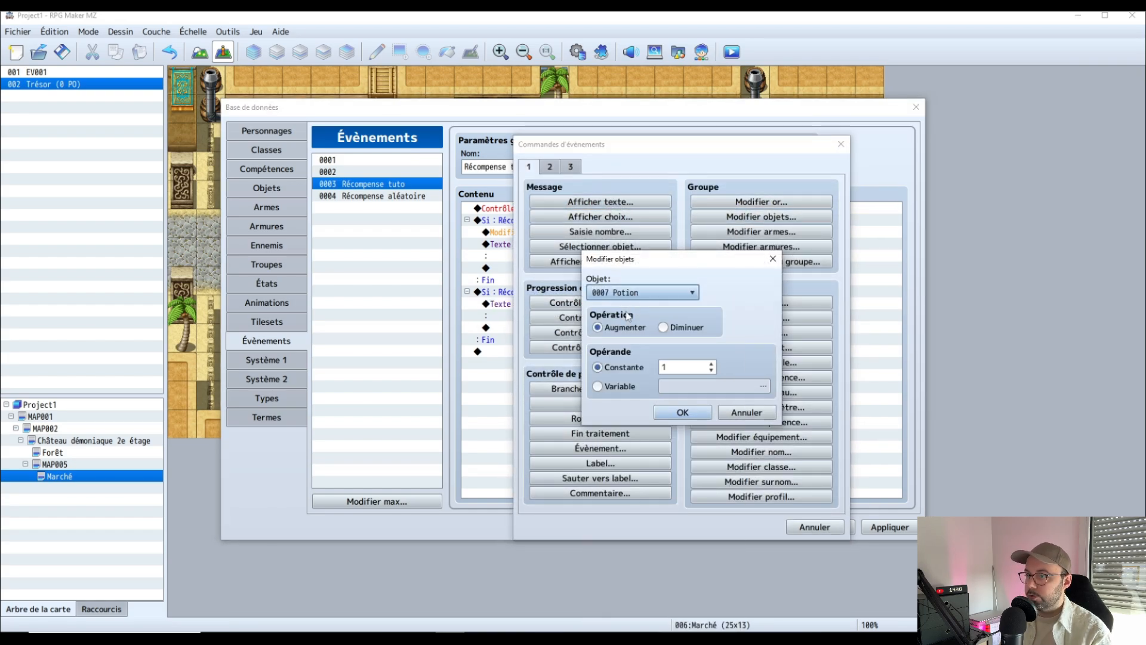
click(682, 412)
- Change the text message in the "Récompense tuto = 2" branch to "Vous gagnez 1 potion !"
right_click(575, 315)
click(597, 330)
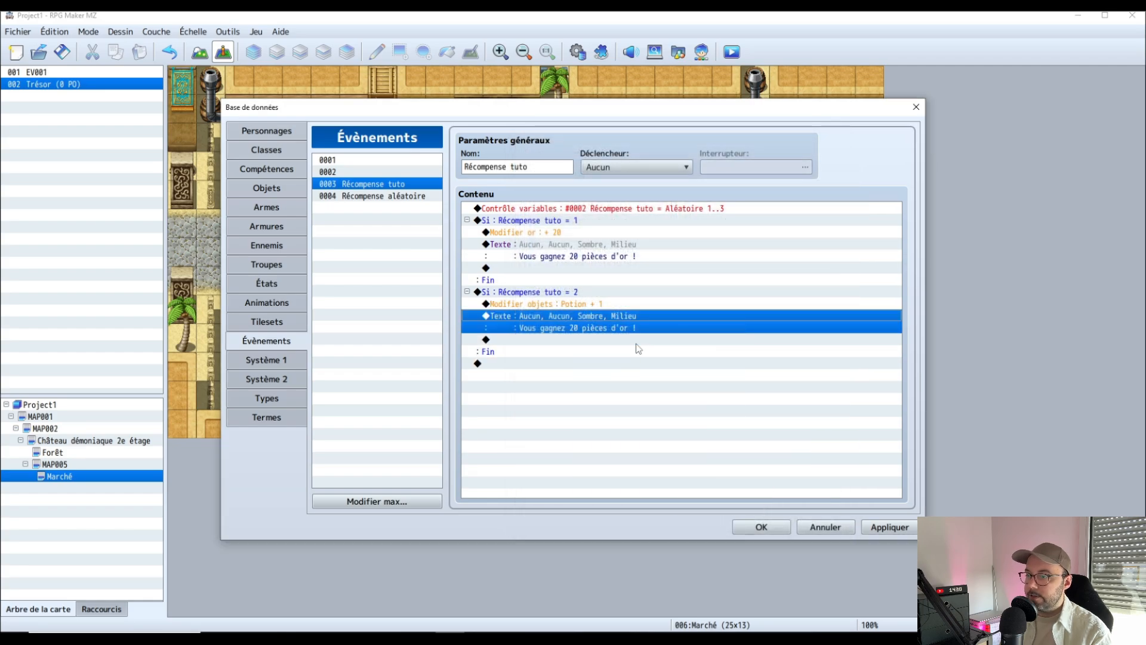
drag(693, 306, 627, 303)
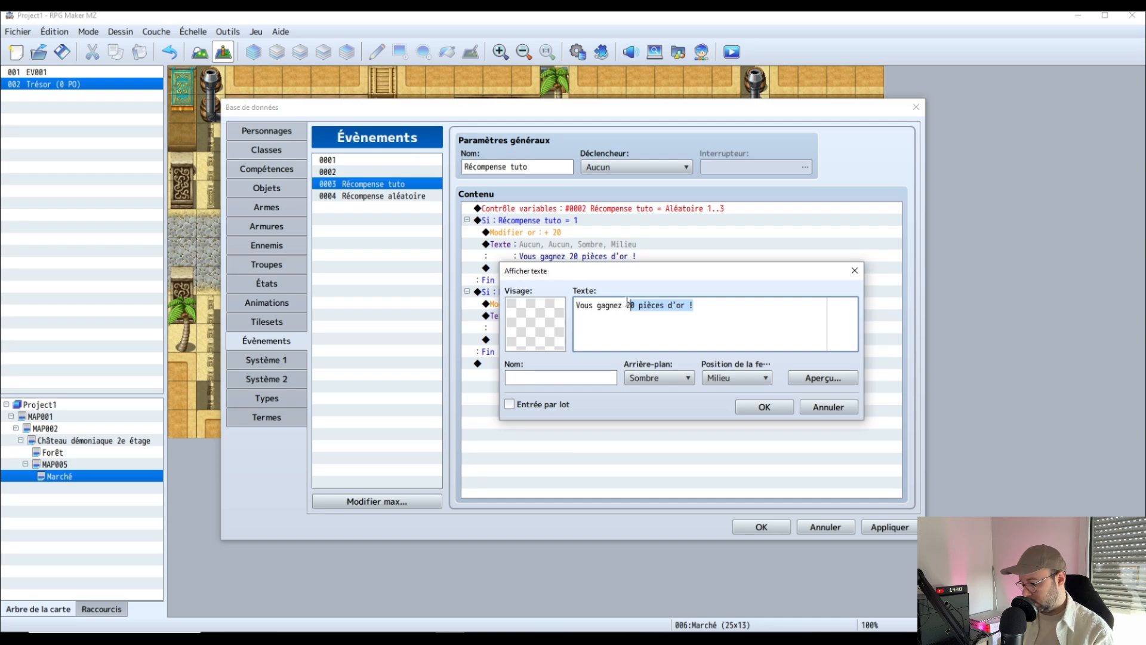
key(BackSpace)
key(BackSpace)
text(1 potion !)
click(766, 406)
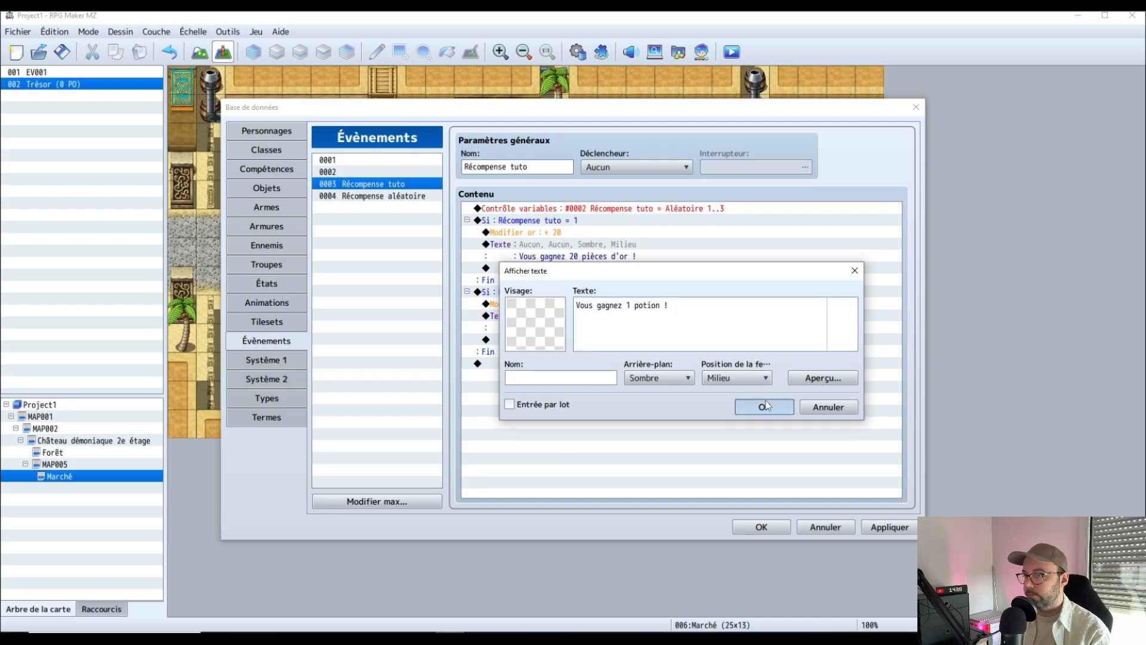
- Duplicate the whole "Récompense tuto = 2" conditional branch directly below itself
click(582, 292)
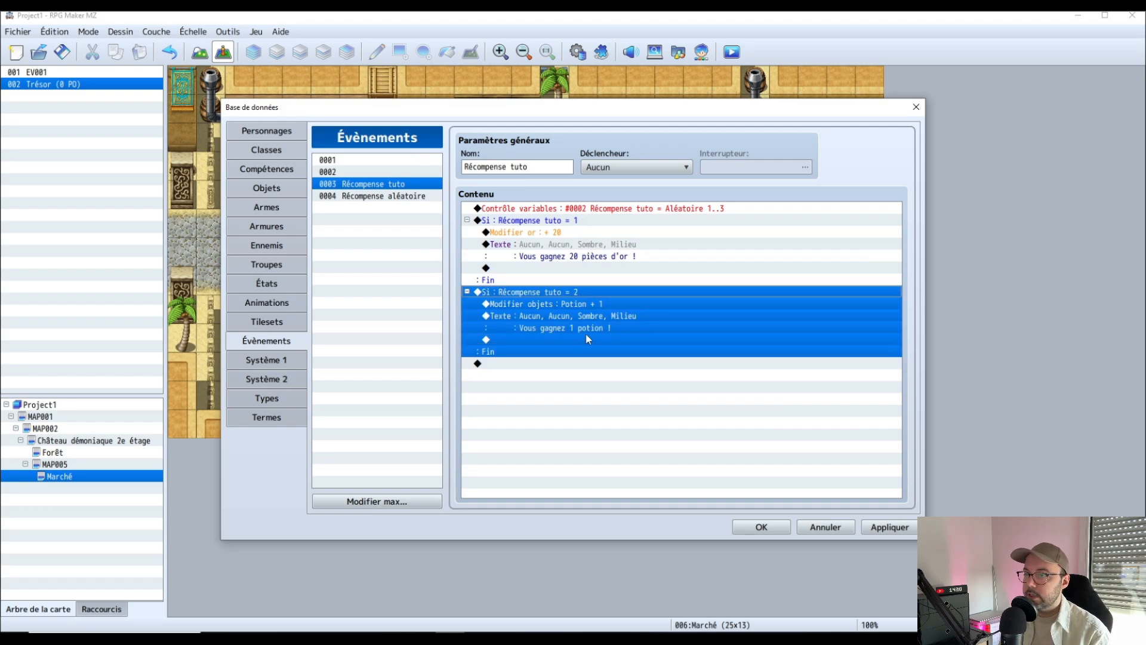
click(550, 364)
key(ctrl+v)
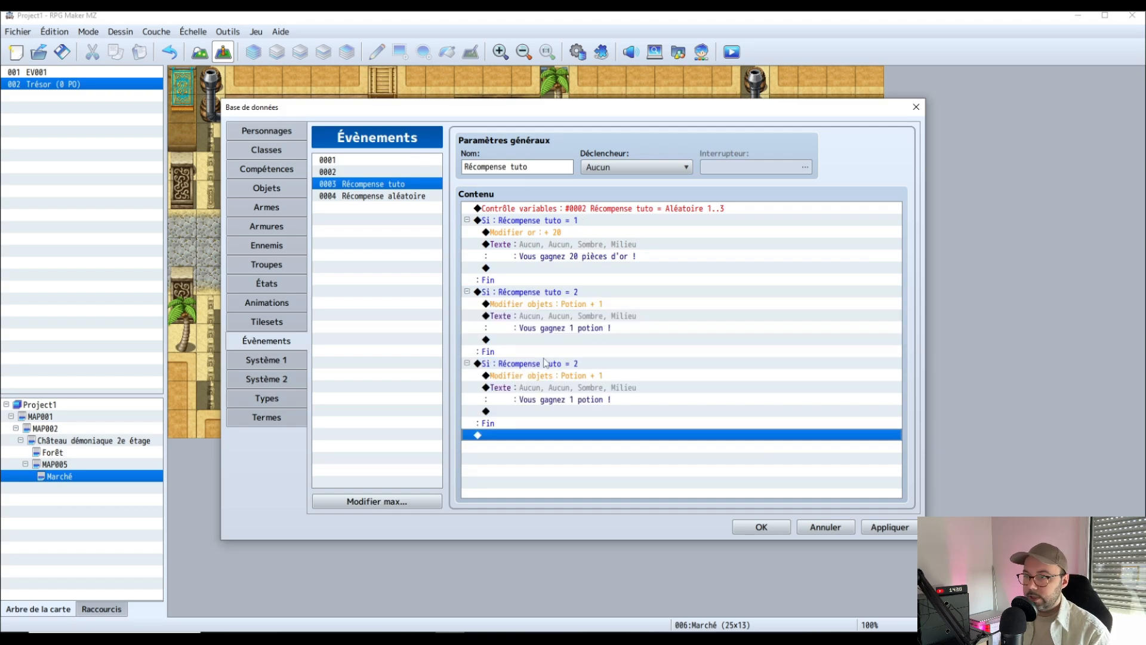
- Set the constant compared with Récompense tuto in the third conditional branch to 3
click(545, 364)
right_click(546, 366)
click(571, 387)
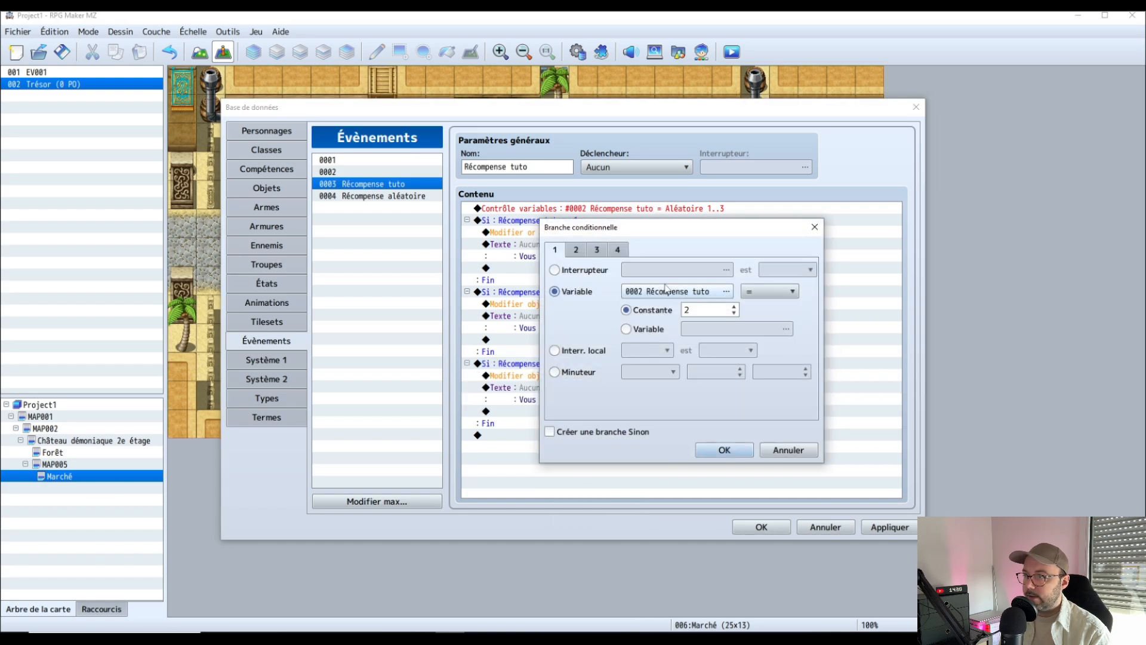
double_click(716, 310)
text(3)
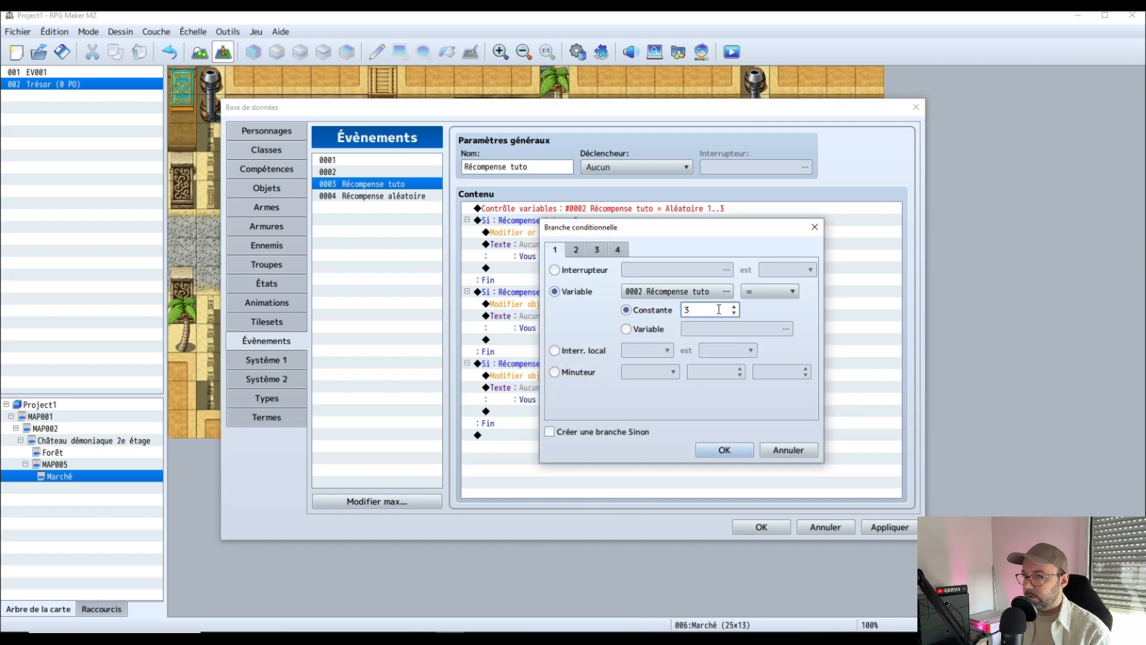
click(724, 450)
- Change the item given in the "Récompense tuto = 3" branch to 0015 Élixir
click(584, 376)
right_click(583, 371)
click(607, 392)
click(657, 296)
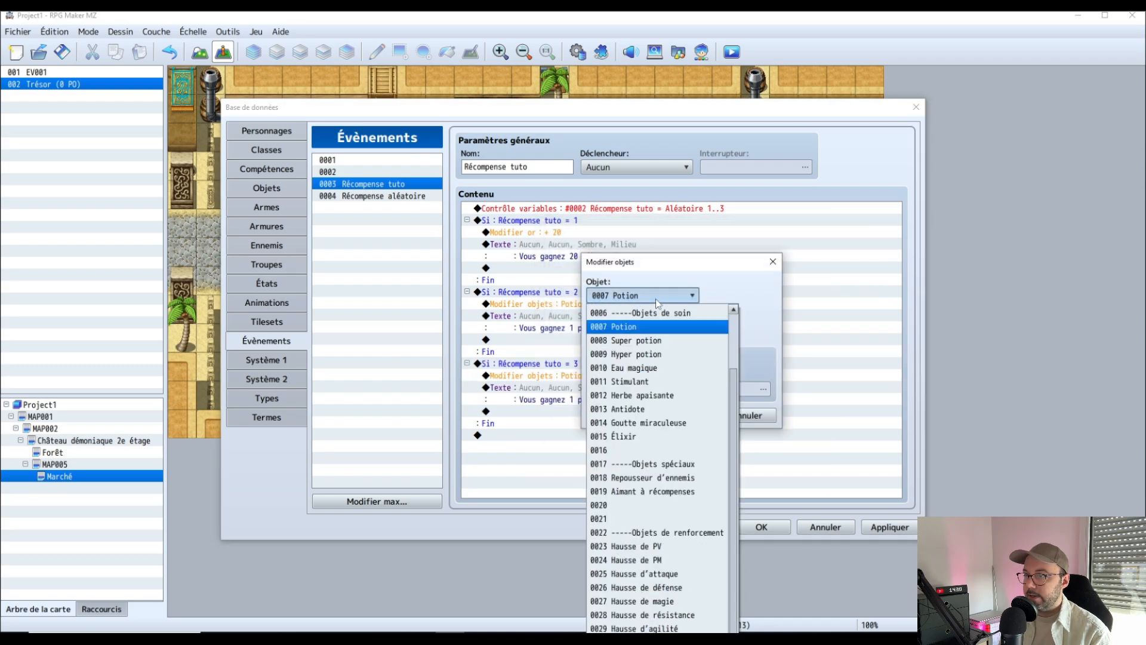
click(657, 437)
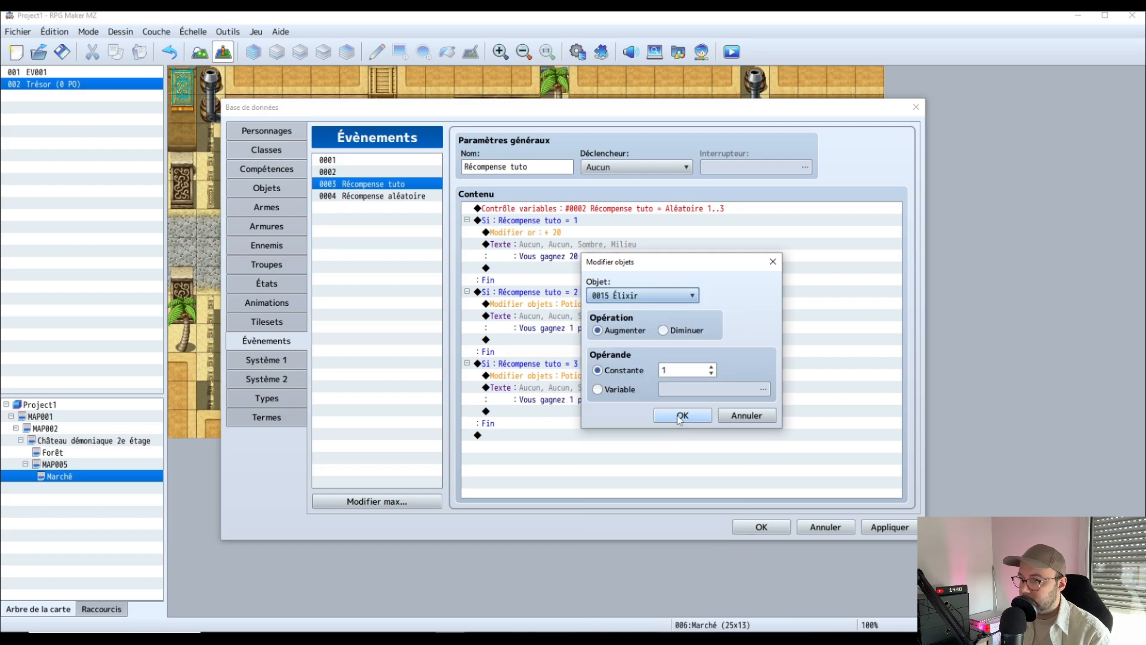
click(678, 419)
- Change the third branch's message to "Vous gagnez 1 elixir !" and apply the database changes
right_click(603, 390)
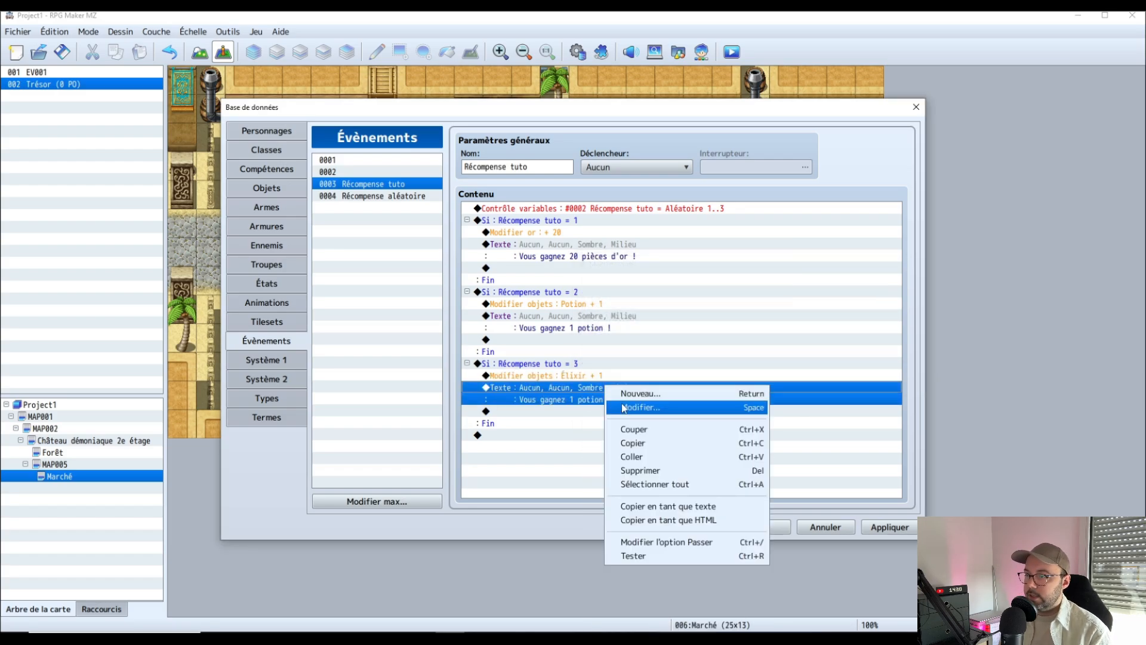
click(624, 403)
key(BackSpace)
key(BackSpace)
key(BackSpace)
key(BackSpace)
key(BackSpace)
key(BackSpace)
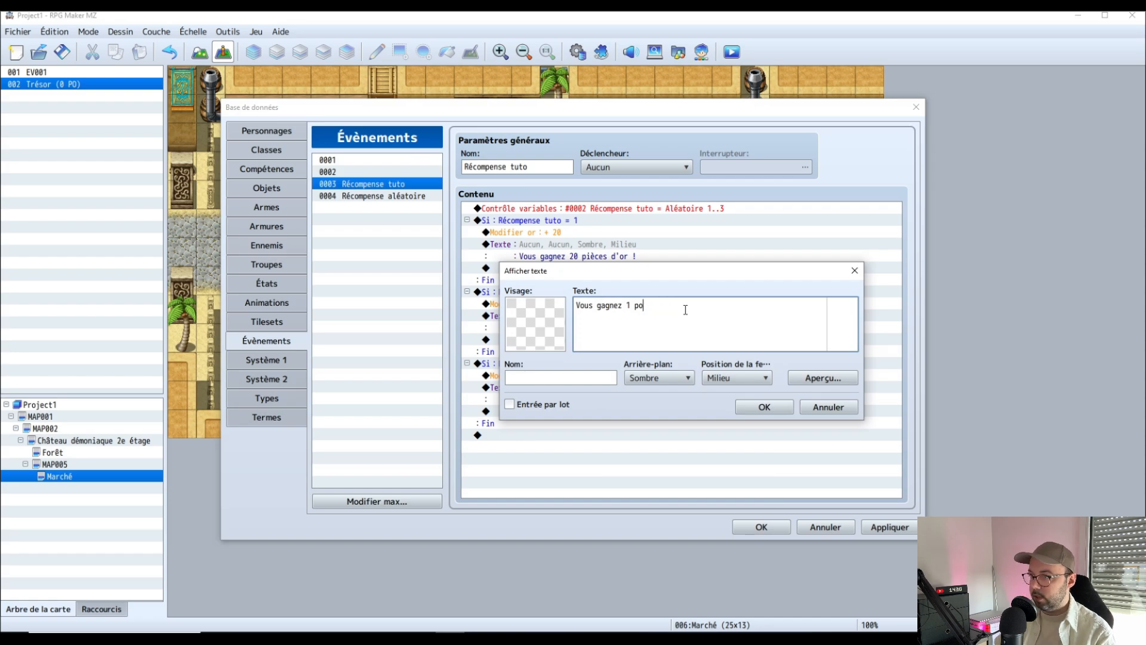
text(el)
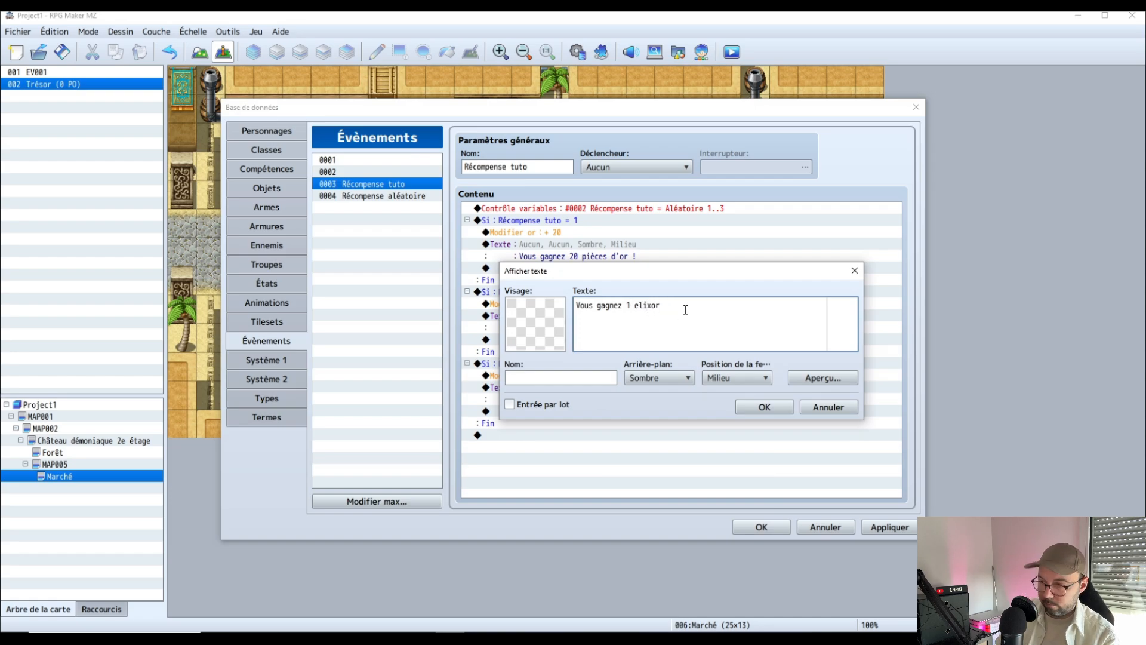
text(ixir !)
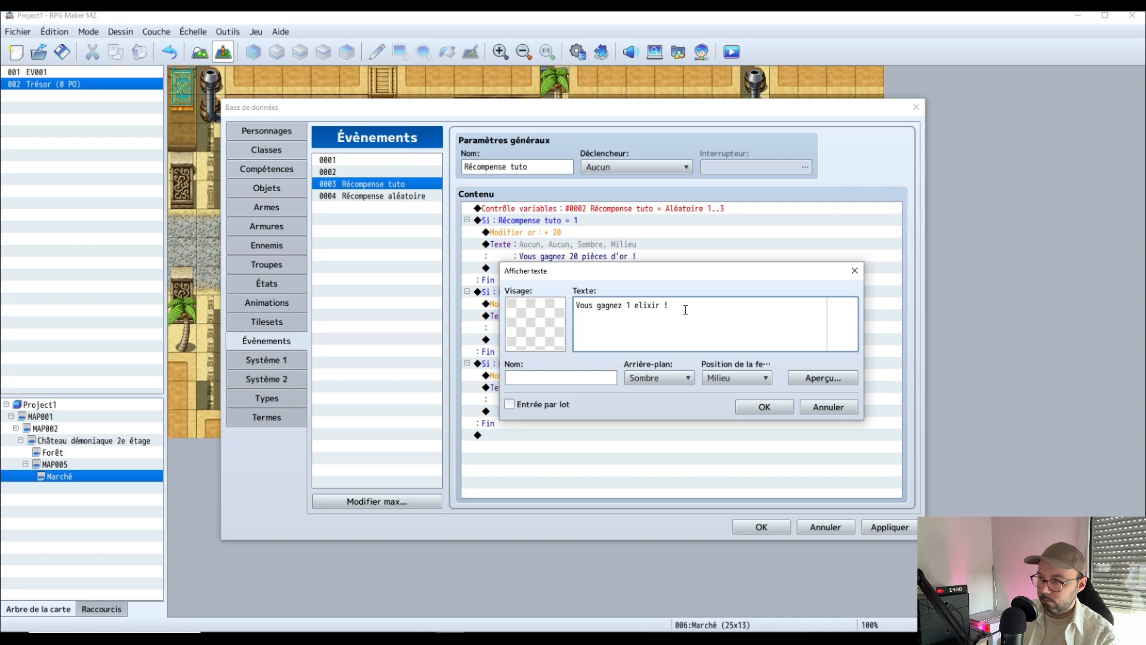
click(765, 407)
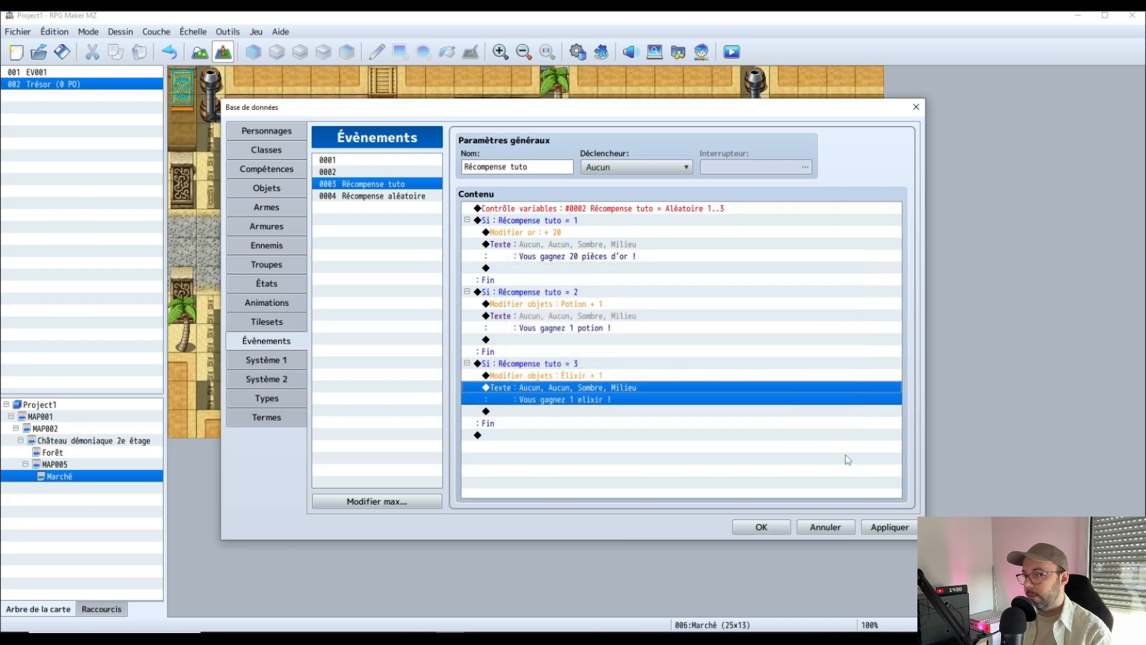
click(885, 528)
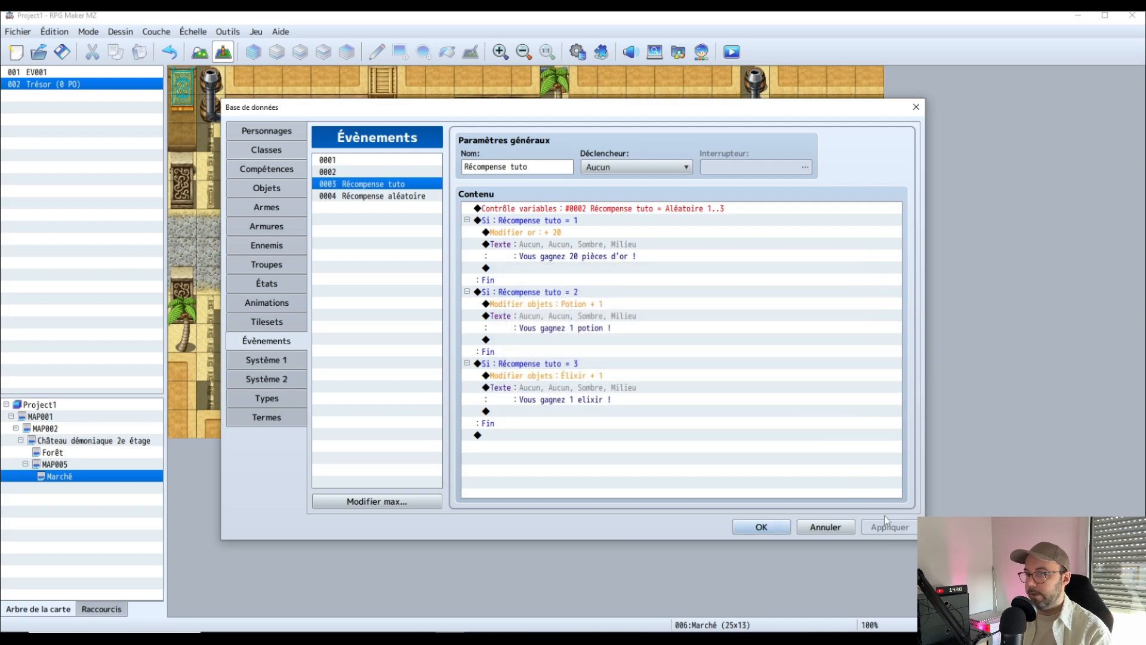
- Review the random variable command and the three reward branches of the common event, and close the database
click(642, 210)
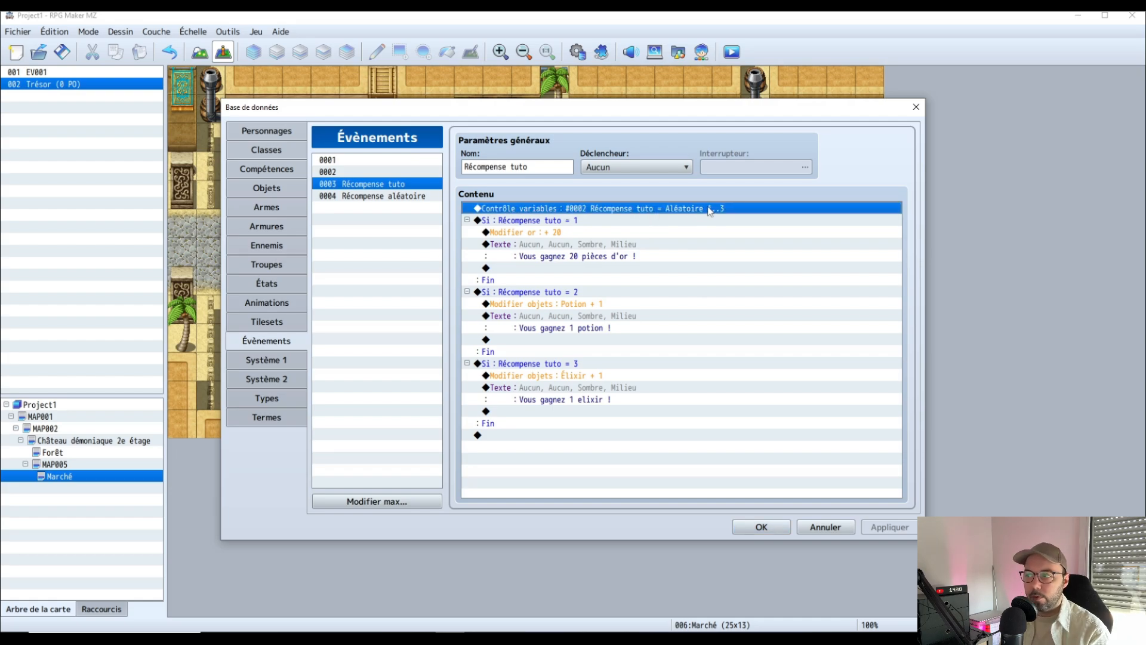
click(582, 221)
click(583, 292)
click(583, 365)
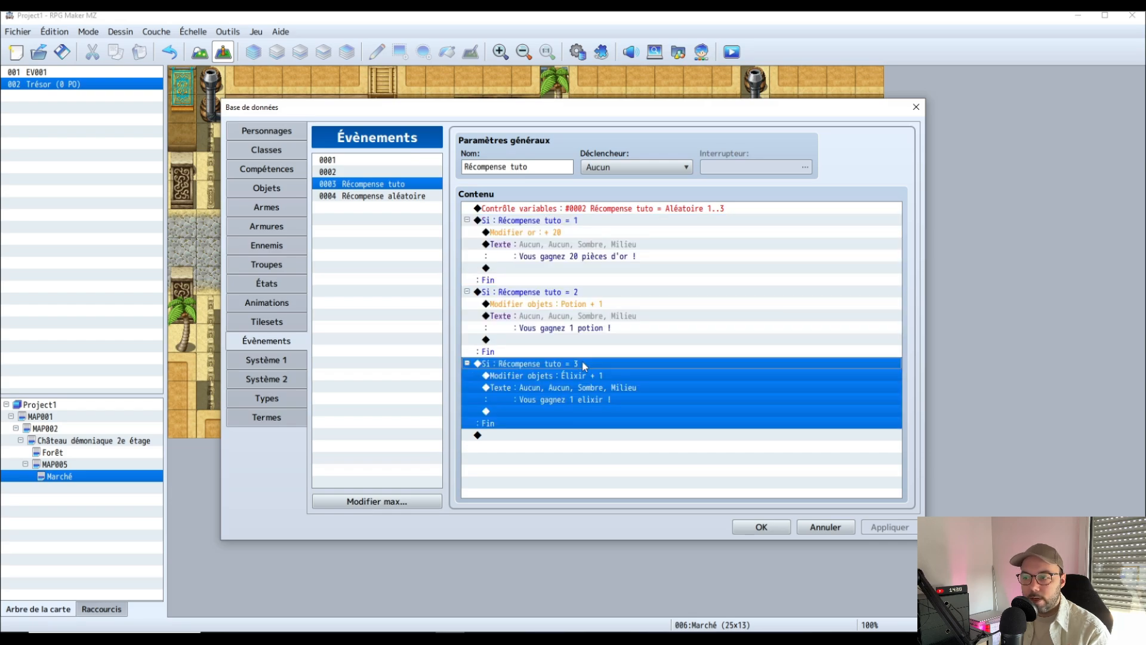
click(591, 294)
click(592, 363)
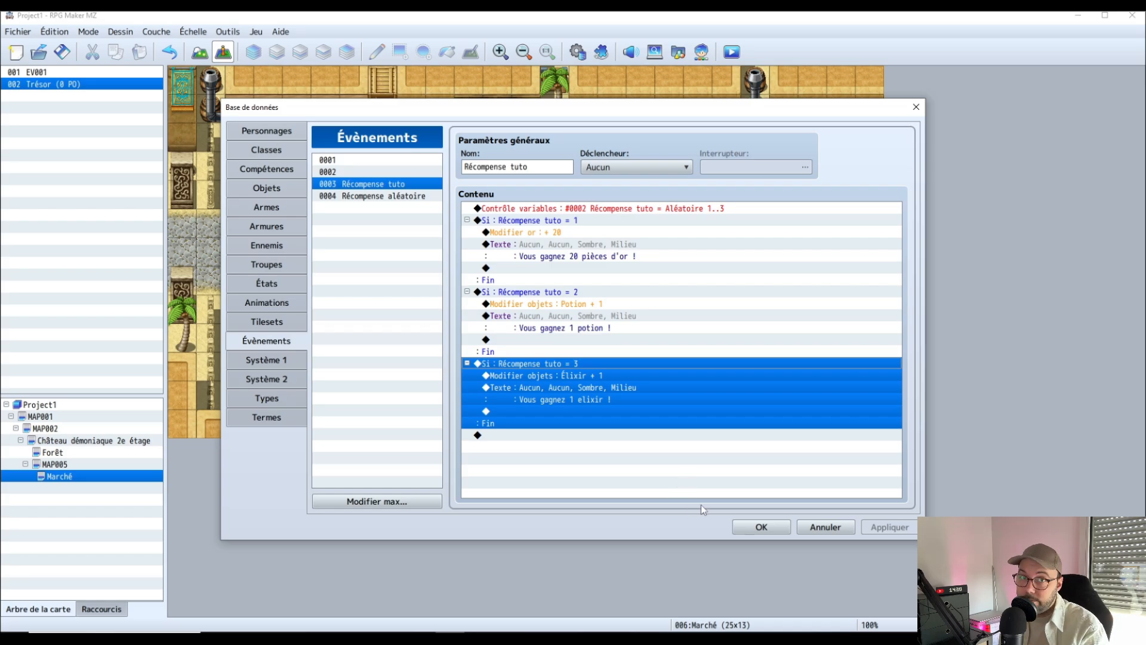
click(761, 531)
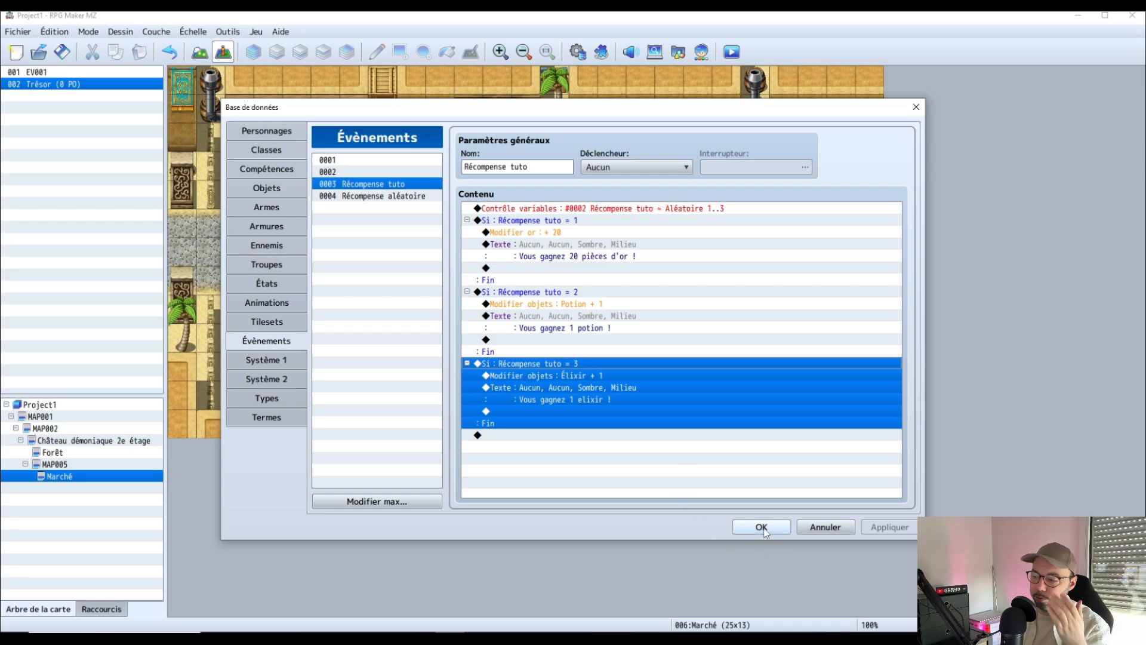
- At the end of the Trésor (0 PO) chest event's first page, add a call to the common event 0003 Récompense tuto and save the event
double_click(524, 225)
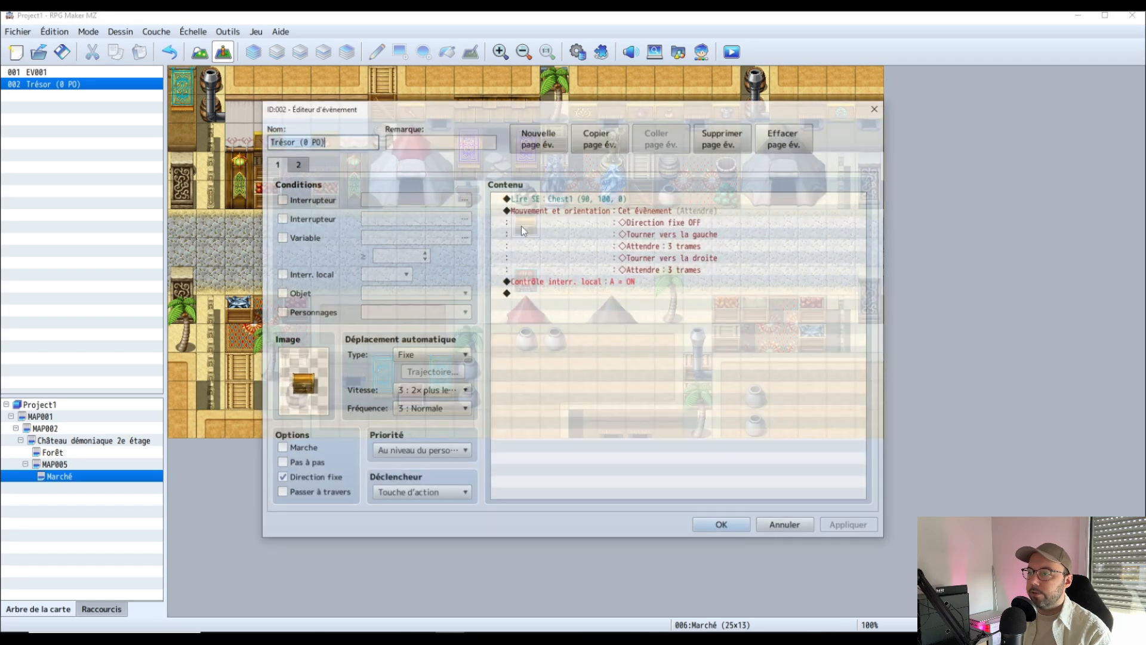
double_click(566, 291)
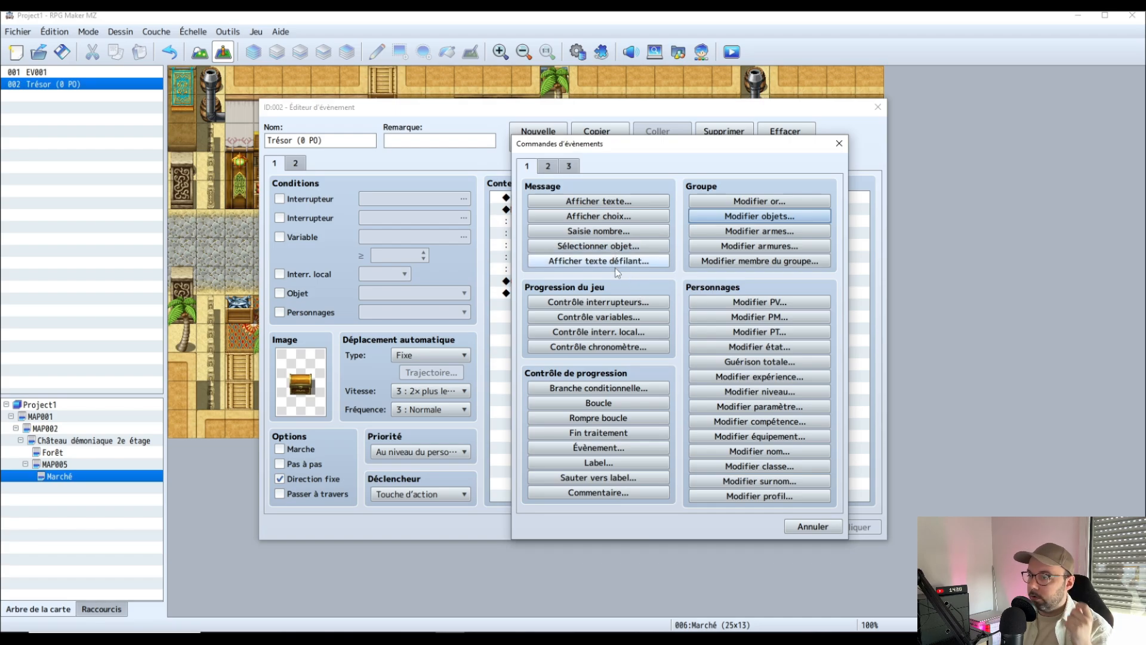
click(615, 449)
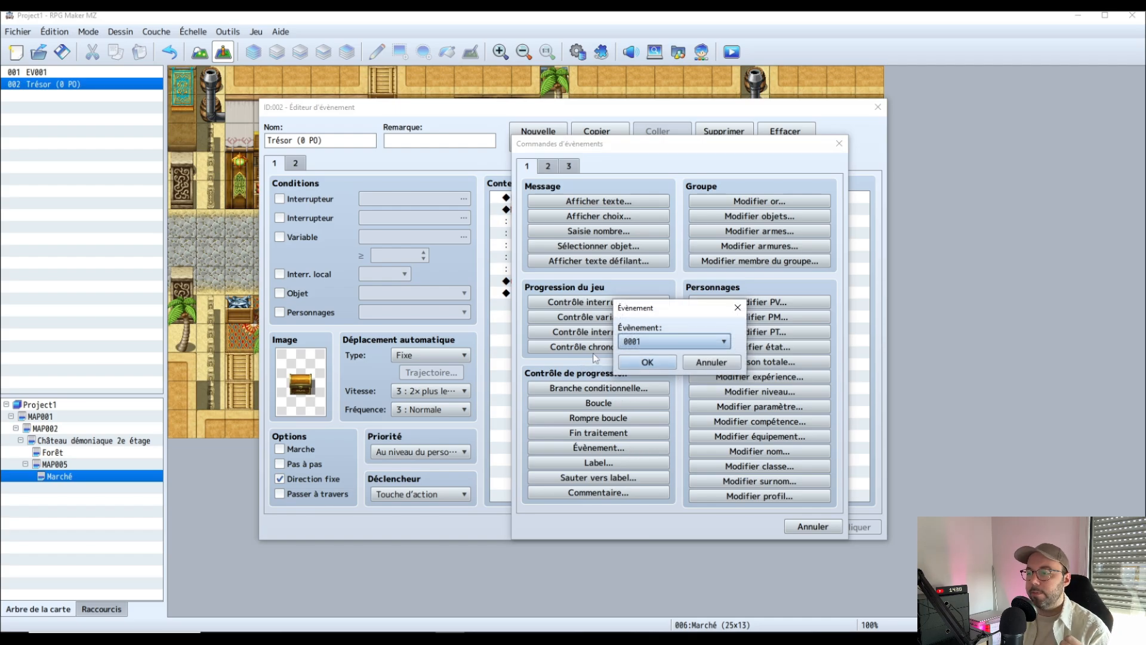
click(669, 342)
click(681, 386)
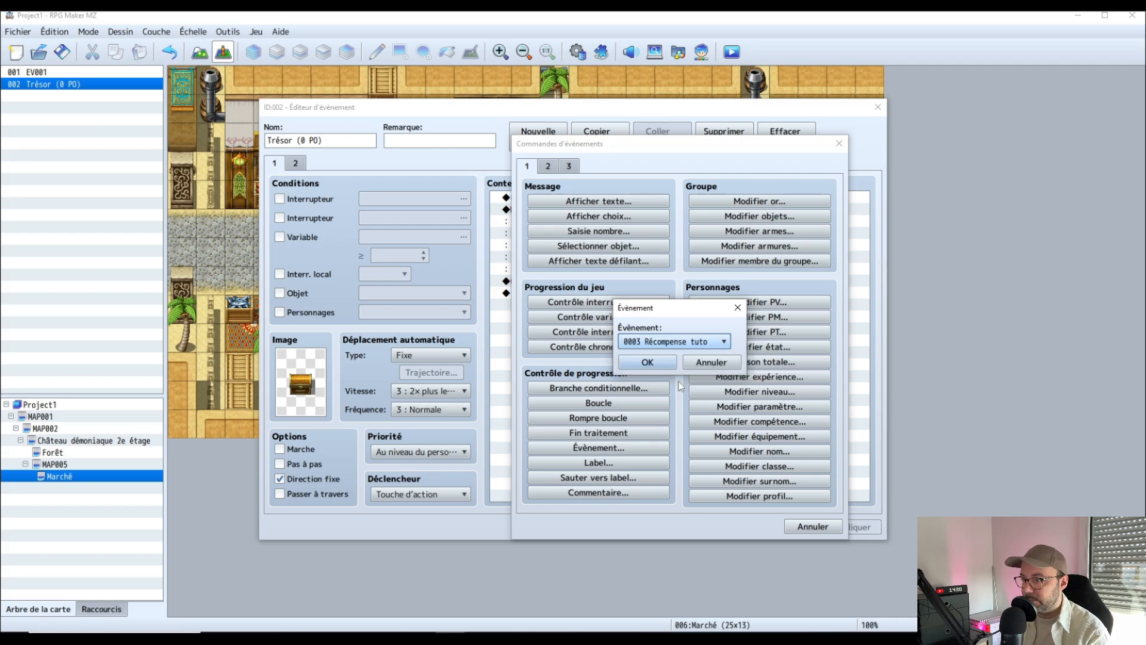
click(664, 363)
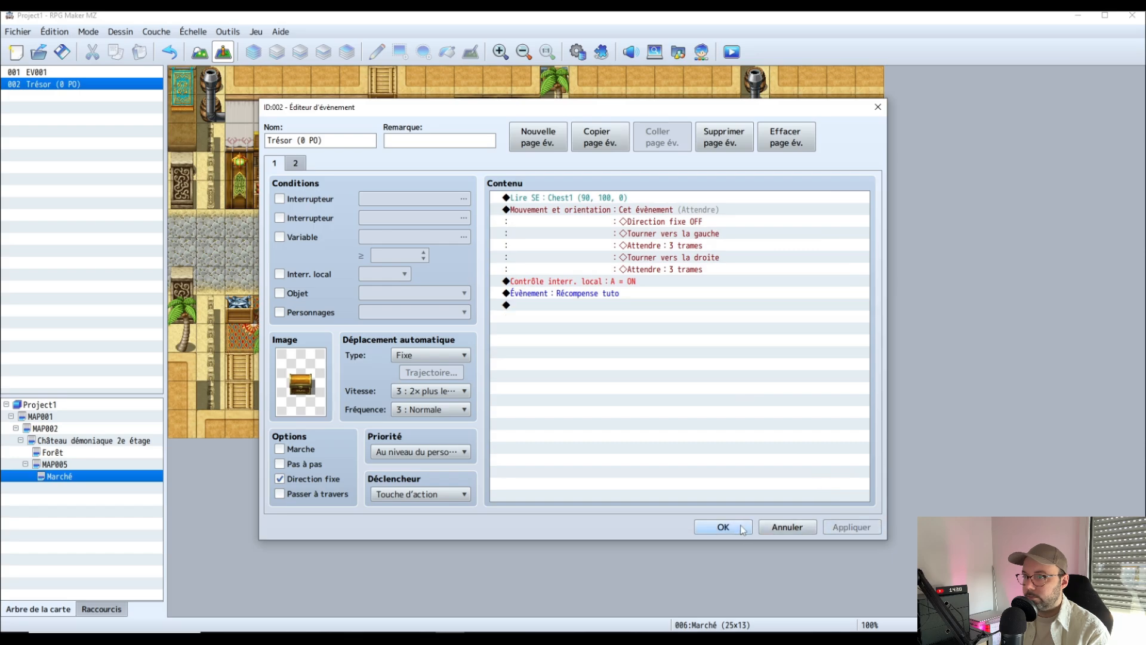
click(749, 528)
- Copy the chest event onto the four tiles directly to its right, making a row of five chests
drag(481, 228, 480, 227)
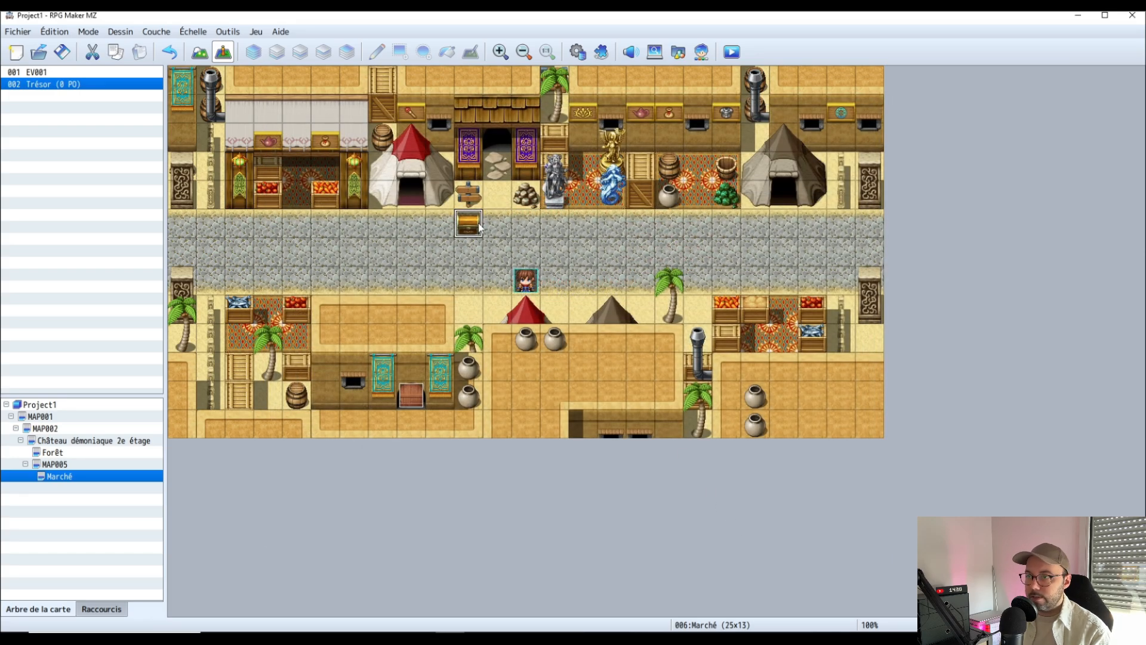
key(ctrl+c)
click(497, 224)
key(ctrl+v)
click(529, 225)
key(ctrl+v)
click(557, 225)
key(ctrl+v)
click(586, 226)
key(ctrl+v)
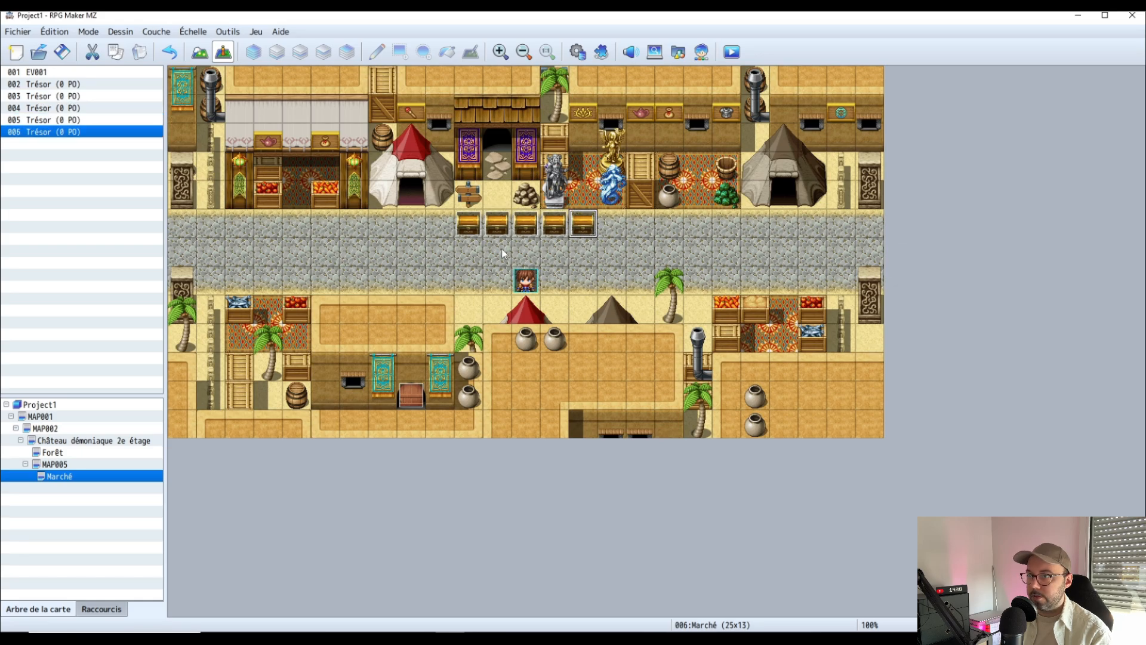
- Launch a playtest of the game to try the row of chests
click(477, 231)
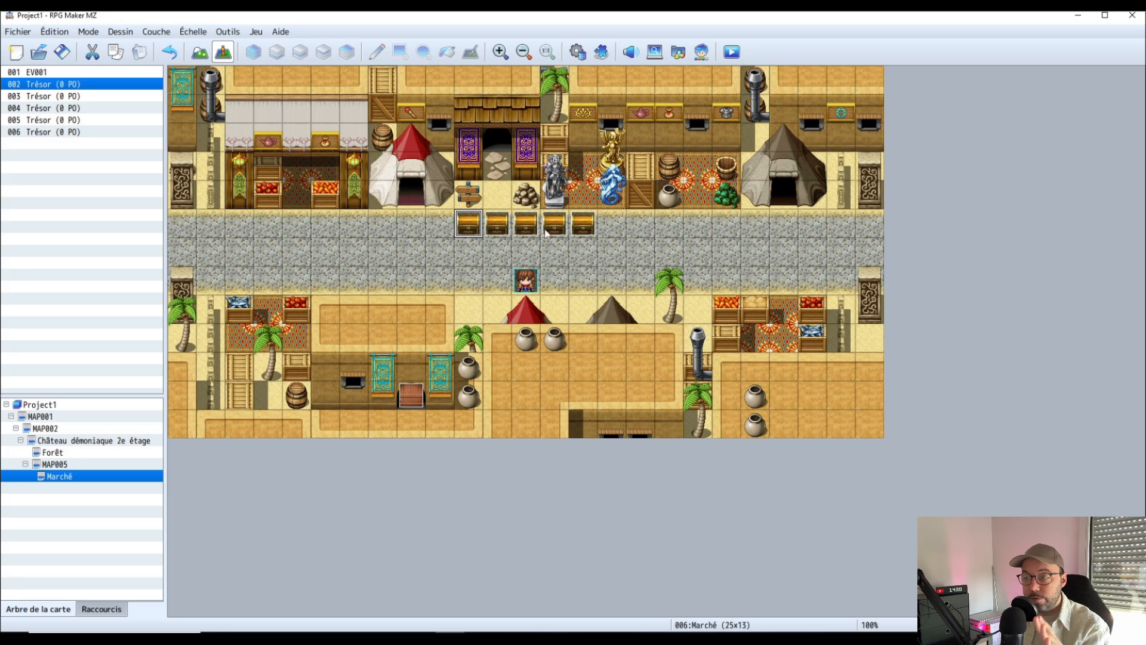
click(559, 250)
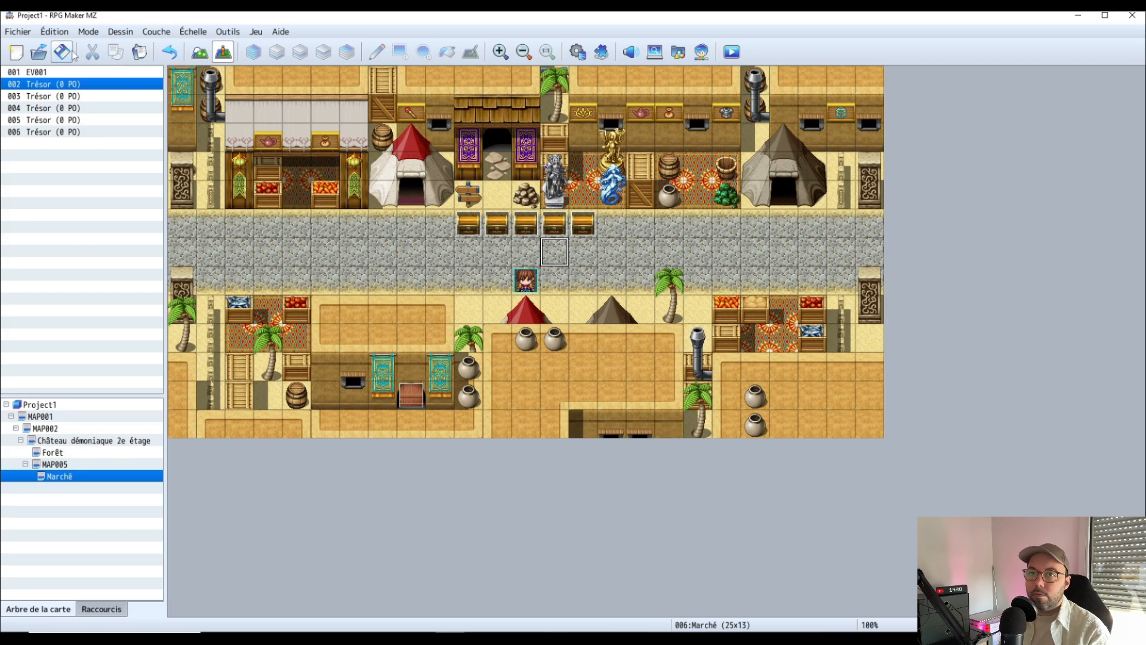
click(728, 55)
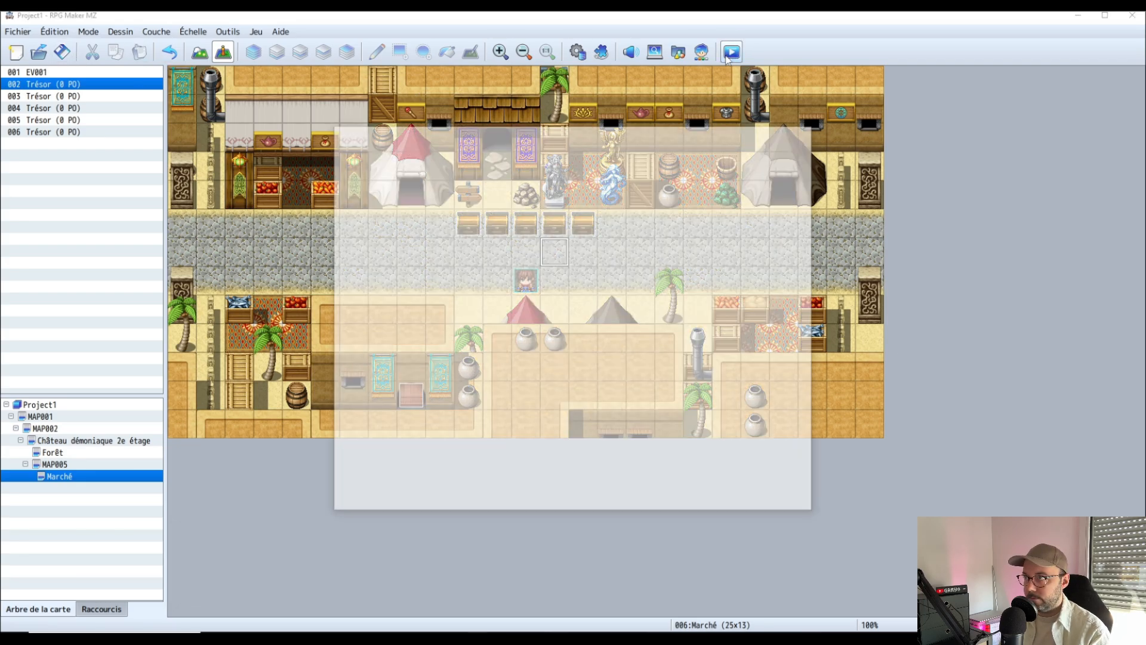
- Start a new game with the sound volume lowered, and open the leftmost chest of the row to collect its reward
key(XF86AudioLowerVolume)
key(XF86AudioLowerVolume)
key(Return)
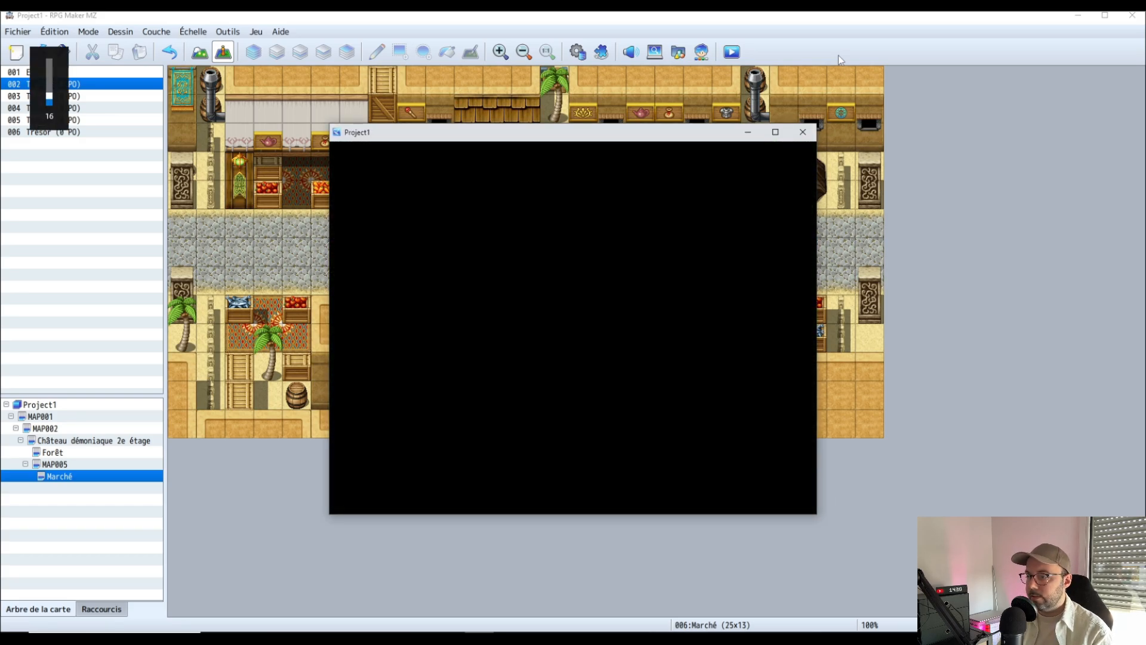
key(Left)
key(Left)
key(Up)
key(Return)
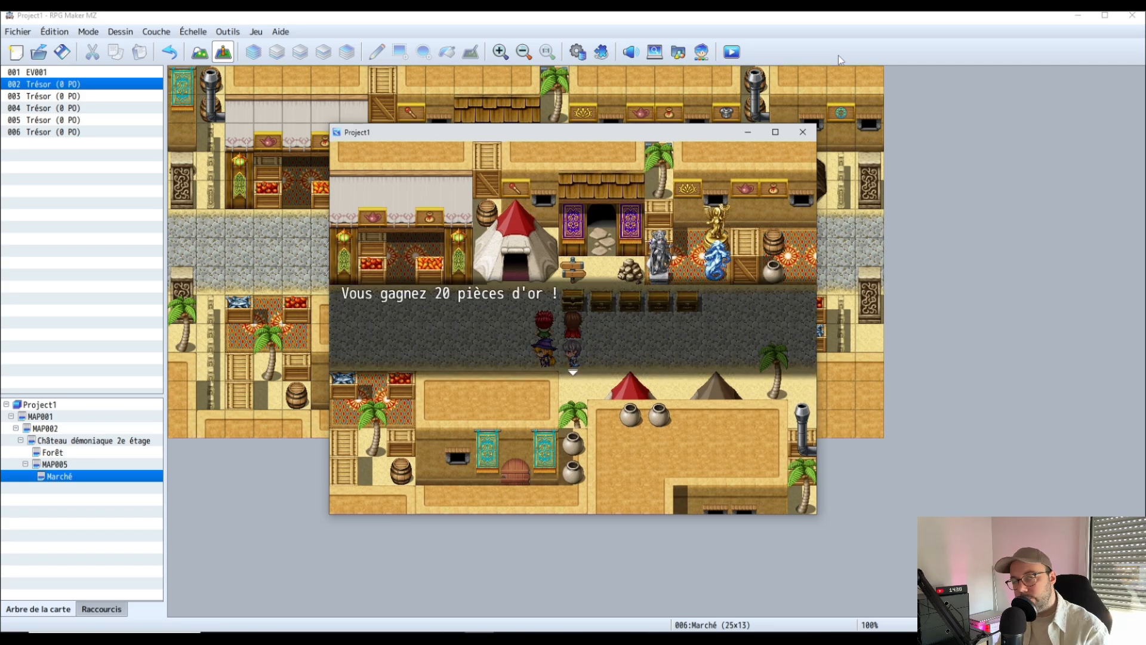
key(Return)
- Open the second and third chests from the left and collect their random rewards
key(Right)
key(Up)
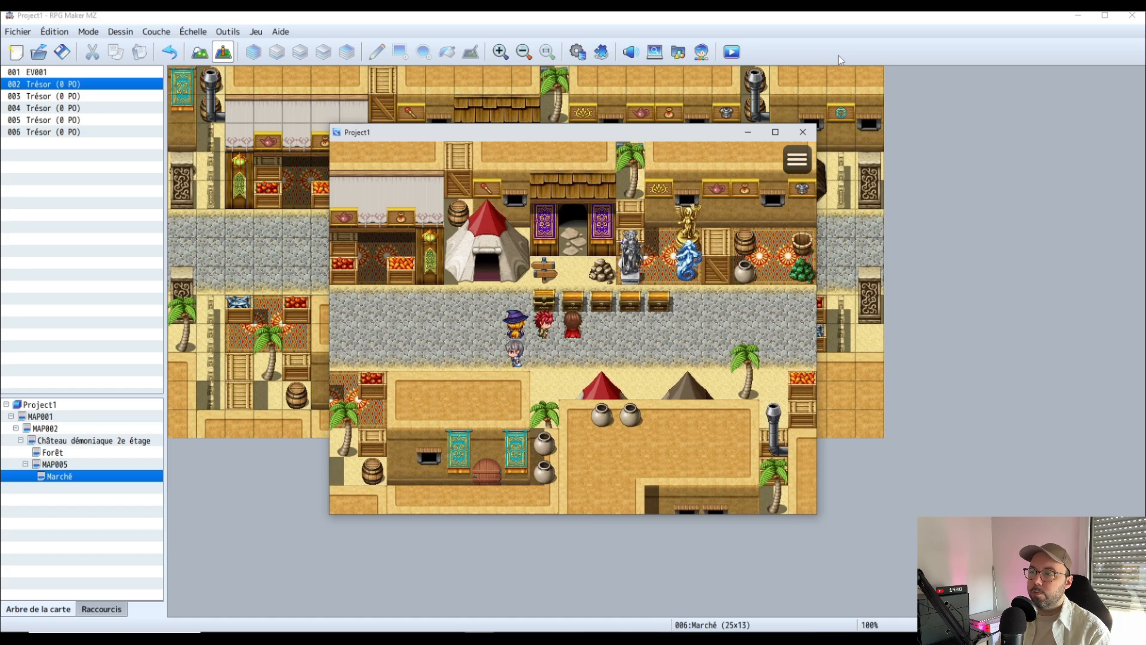
key(Return)
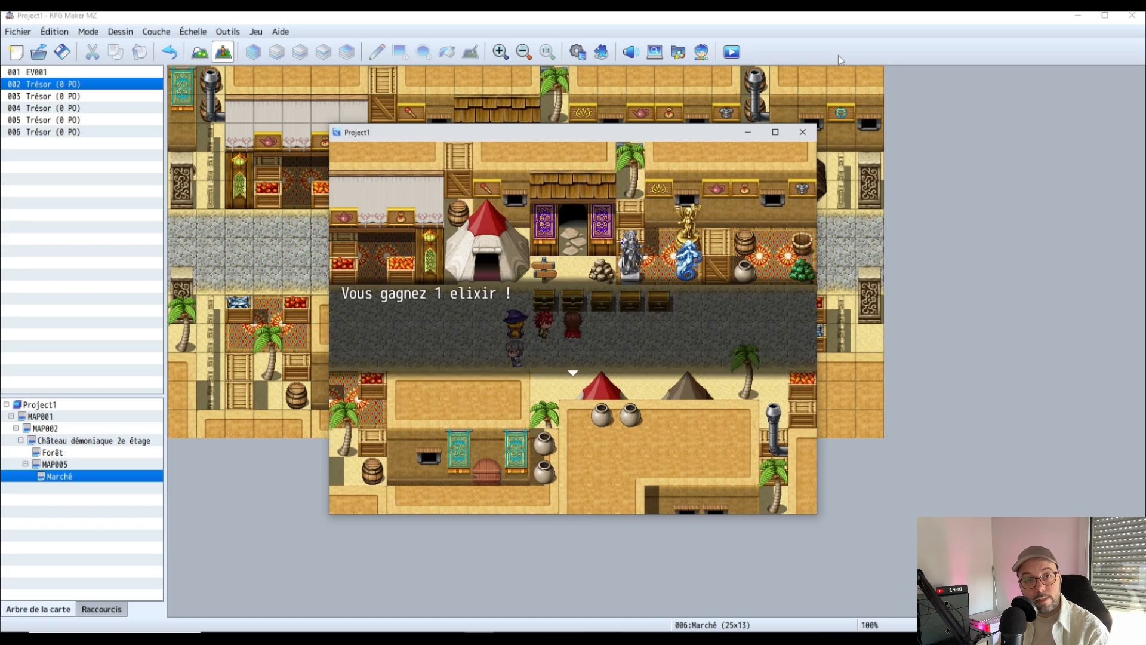
key(Return)
key(Right)
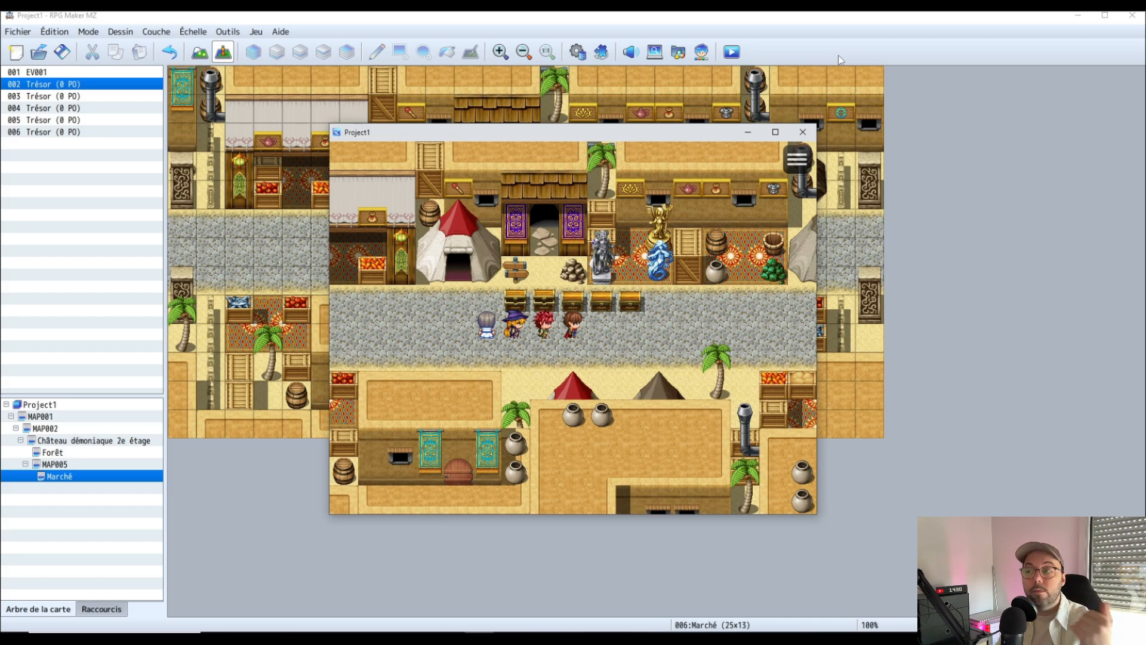
key(Up)
key(Return)
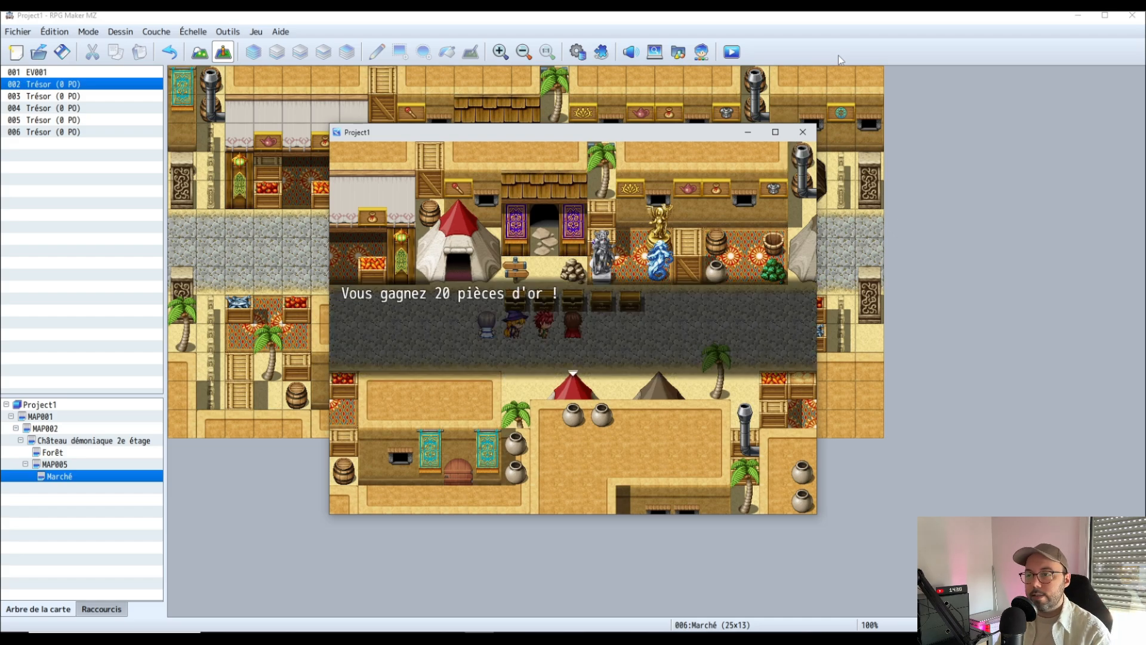
key(Return)
- Open the last two chests at the right end of the row and collect their rewards
key(Right)
key(Up)
key(Return)
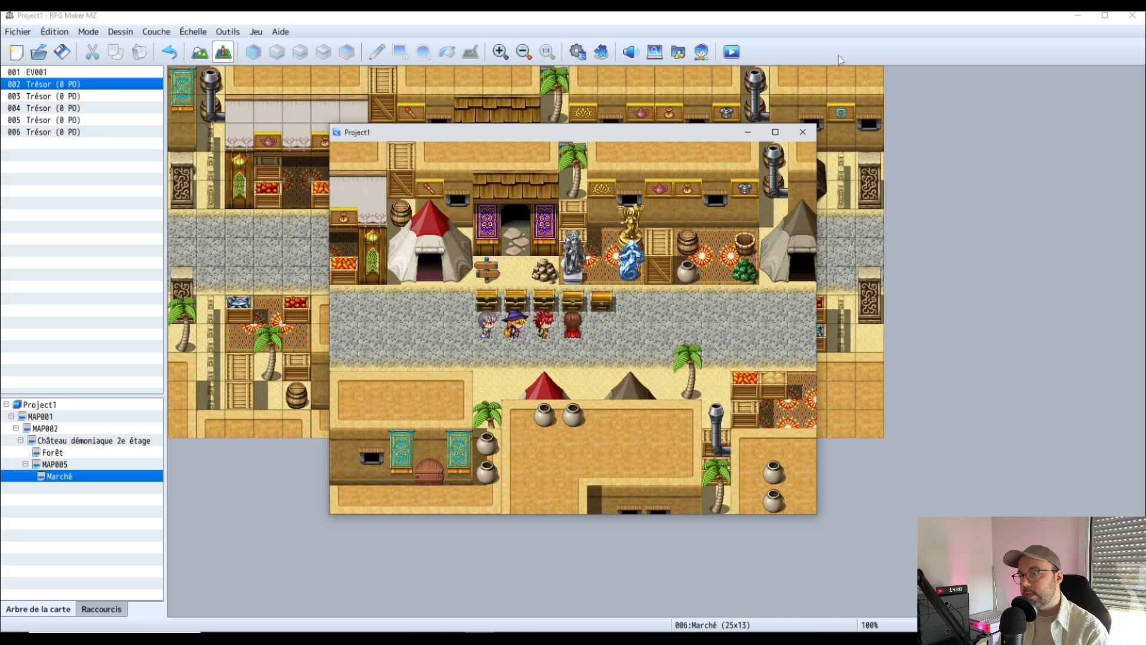
key(Return)
key(Right)
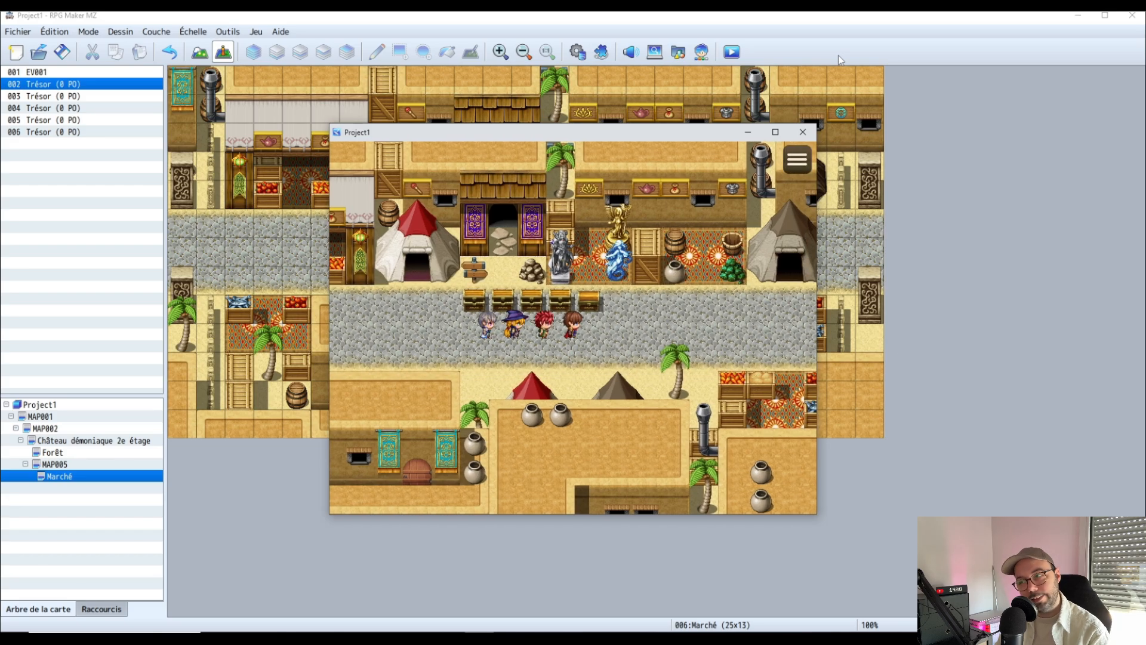
key(Return)
key(Return)
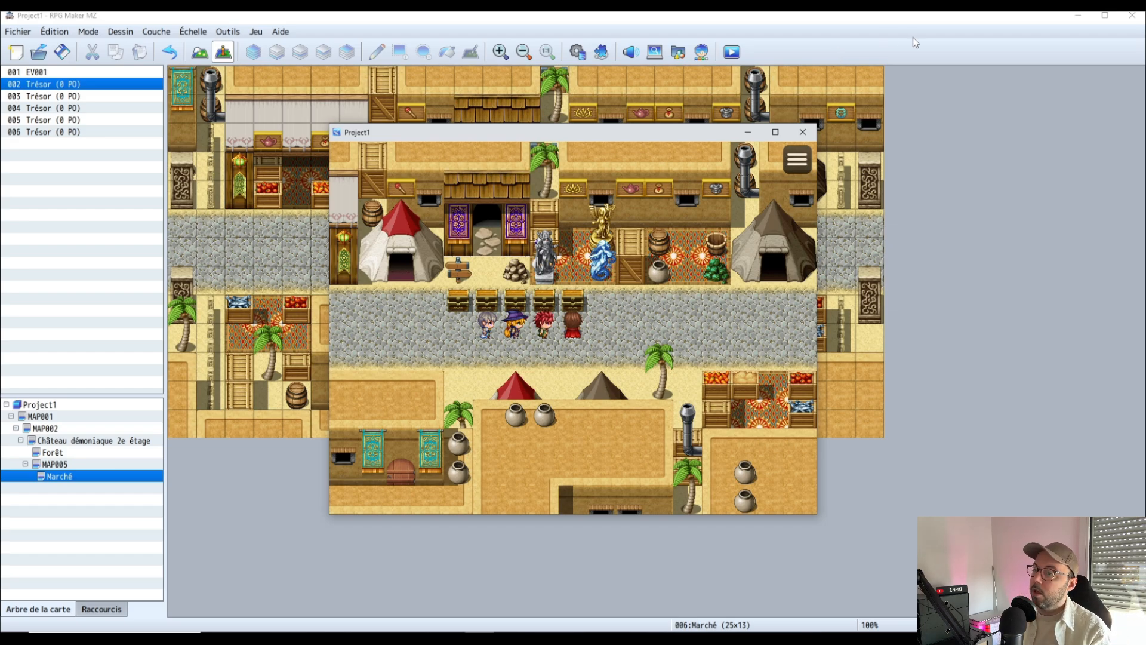
key(Right)
key(Right)
key(Down)
key(Up)
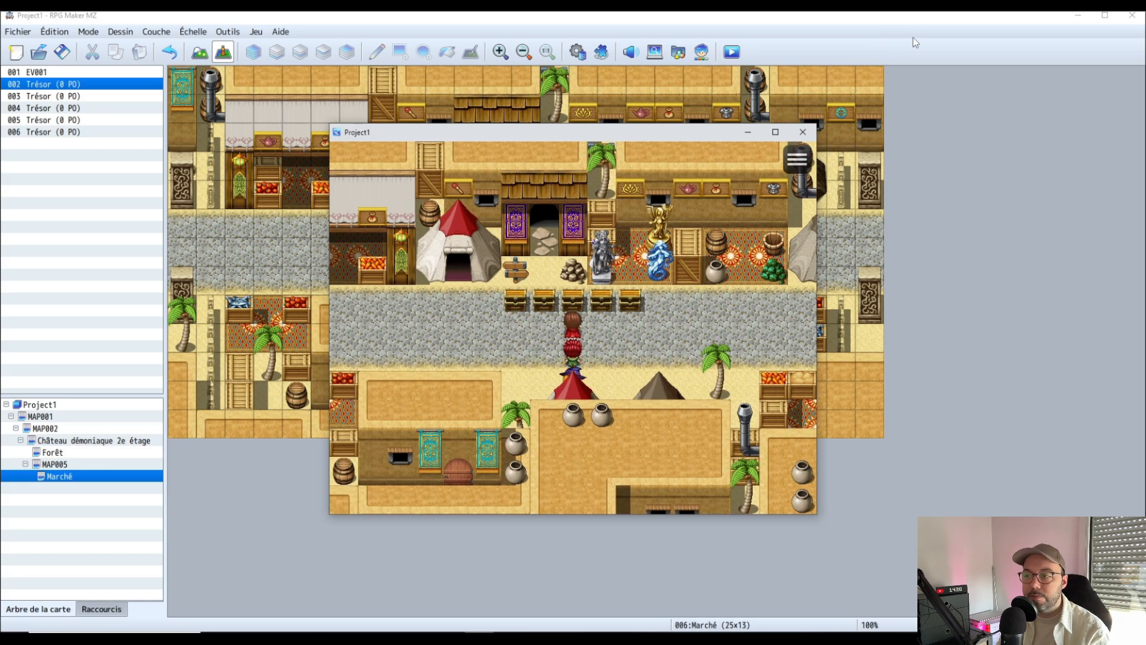